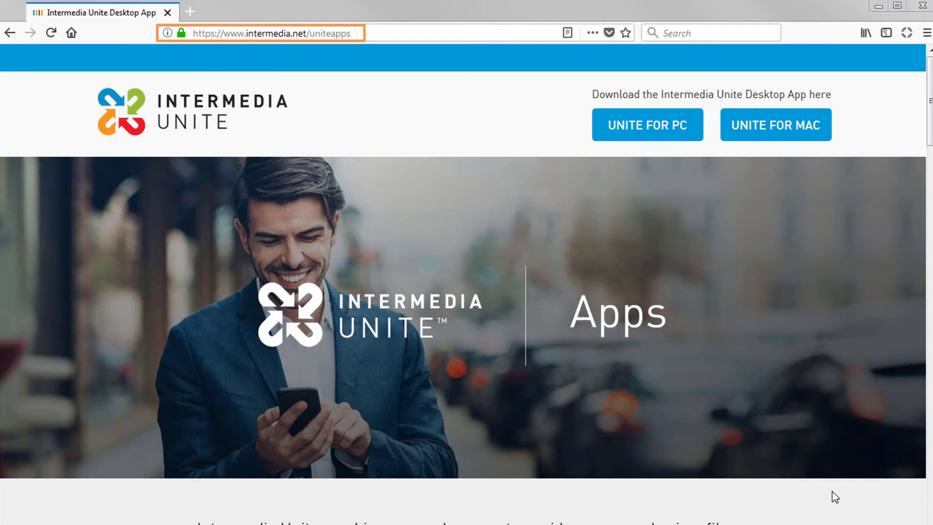
Download intermedia-unite.exe in Firefox and run it past the security warning
left_click(663, 131)
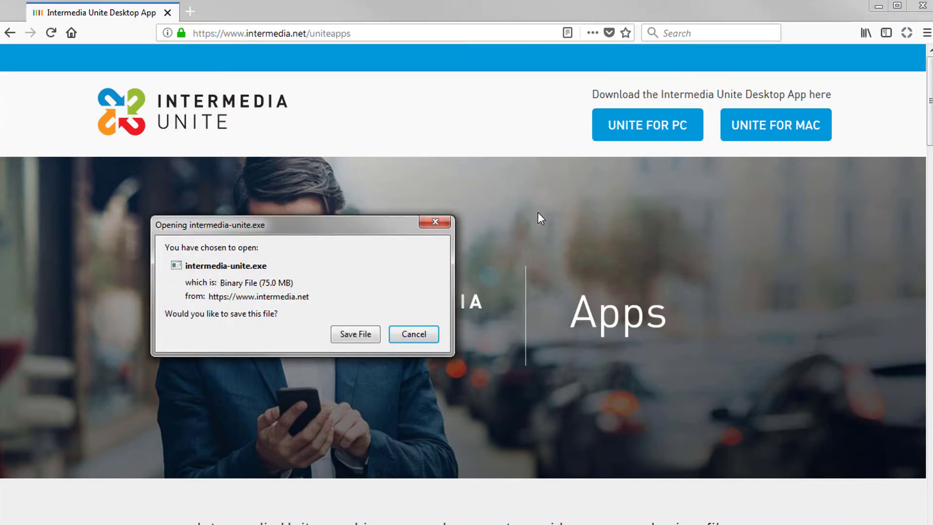
left_click(365, 338)
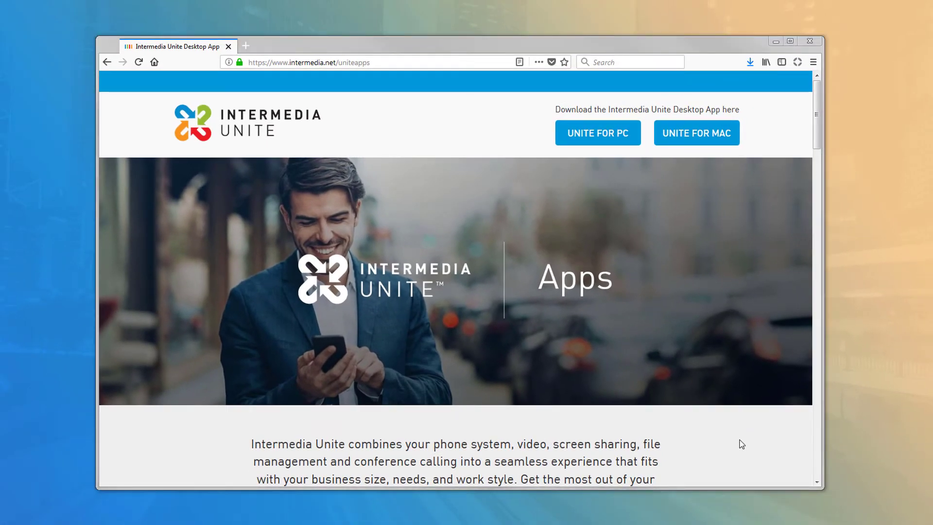
left_click(751, 63)
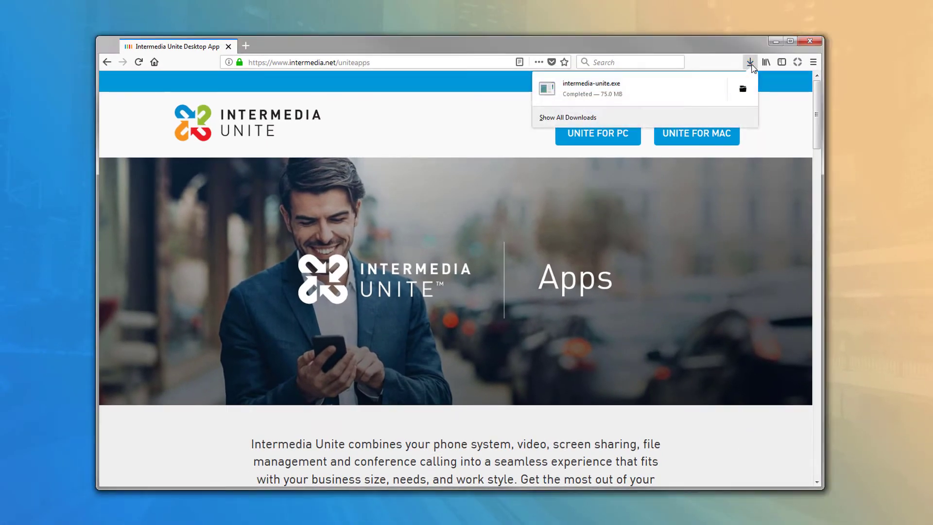
left_click(696, 84)
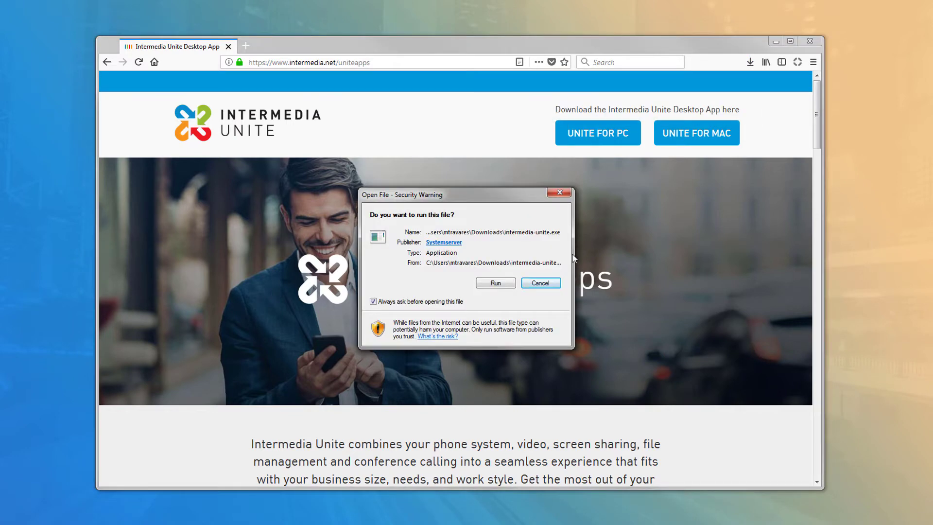
left_click(495, 283)
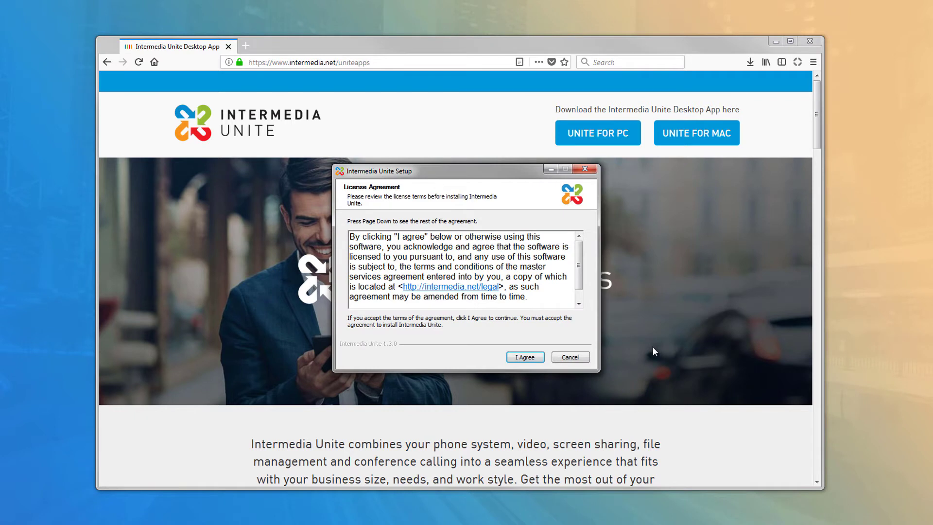
Accept the licence and install Intermedia Unite 1.3.0 to the default folder, then finish setup
left_click(534, 360)
left_click(533, 359)
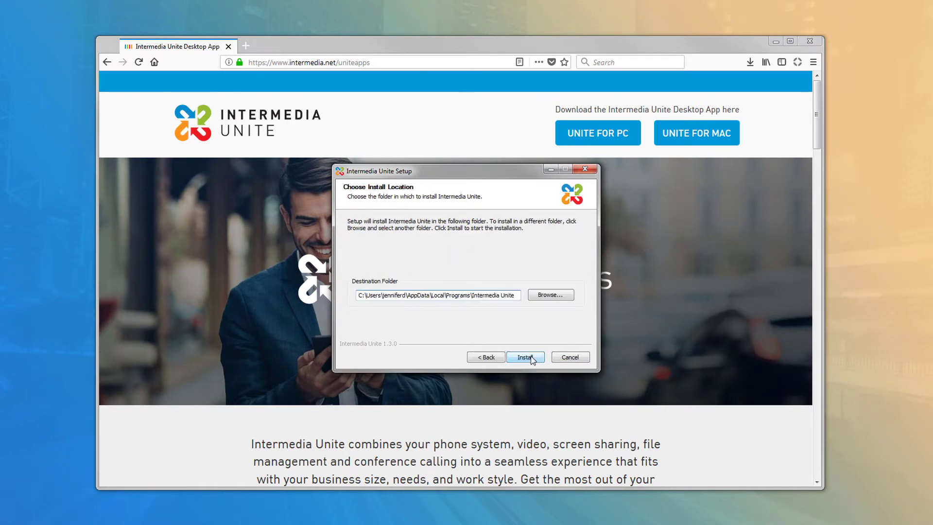
left_click(530, 359)
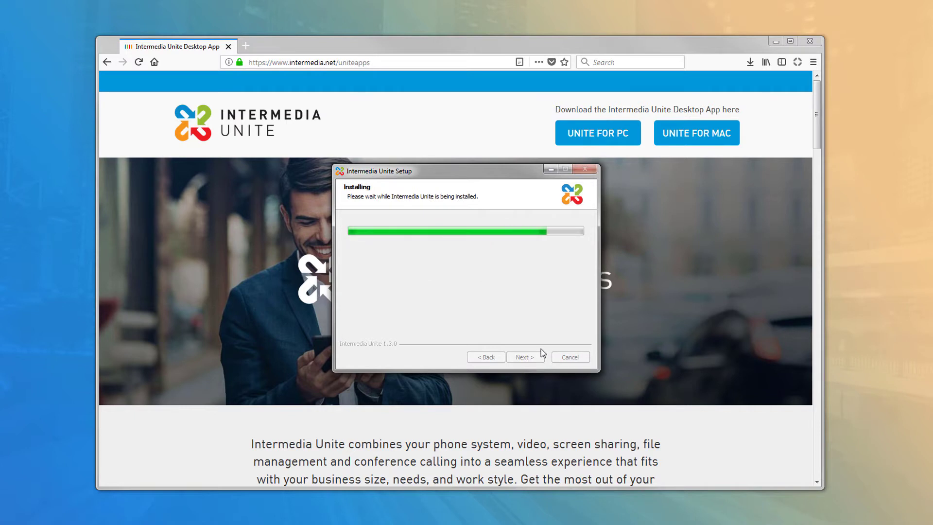
left_click(536, 357)
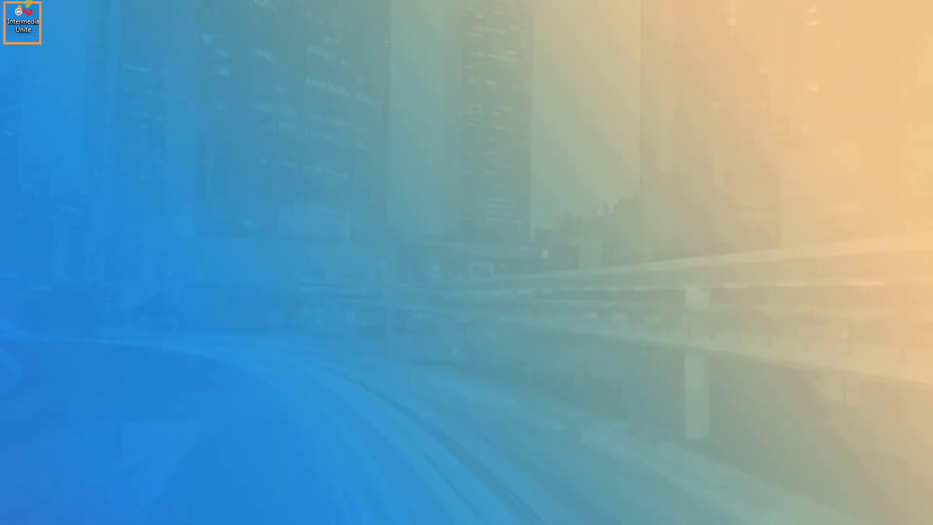
Launch Intermedia Unite from the desktop and sign in with the account e-mail and password
double_click(23, 20)
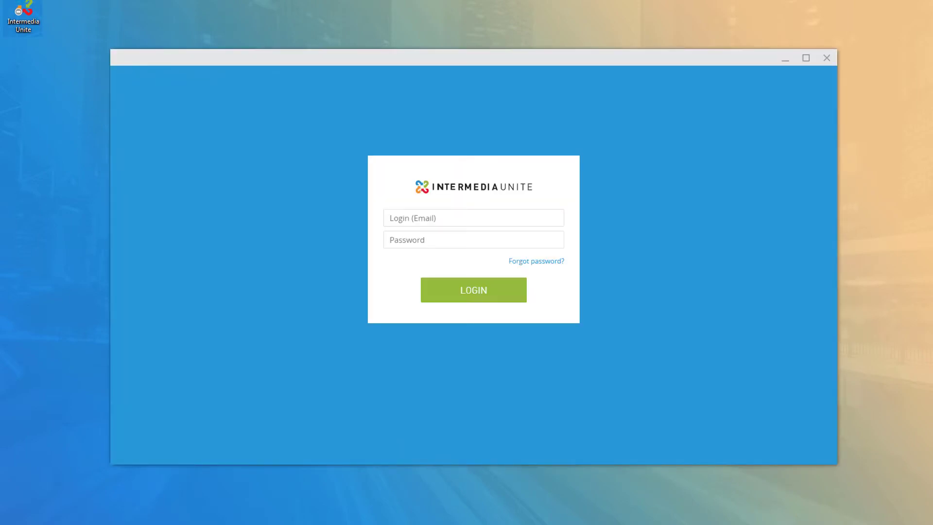
left_click(537, 218)
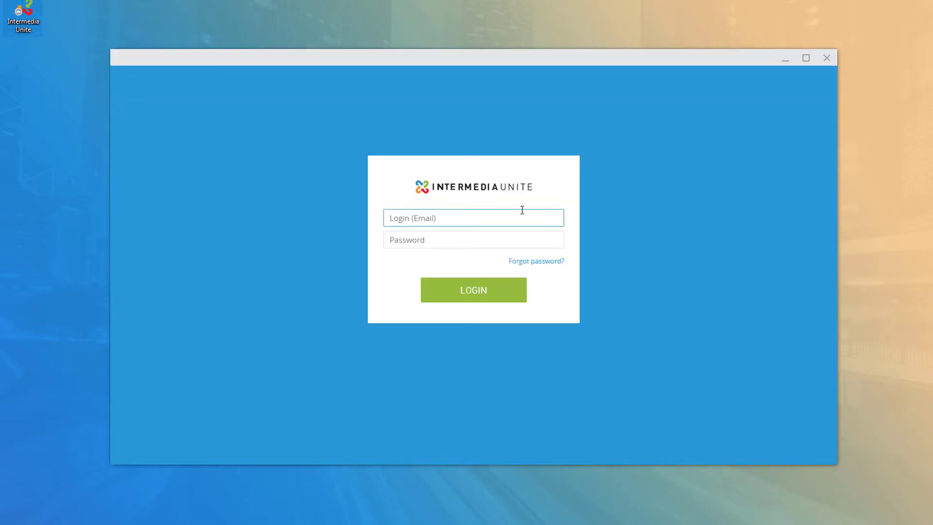
key("Tab")
type("•••••••")
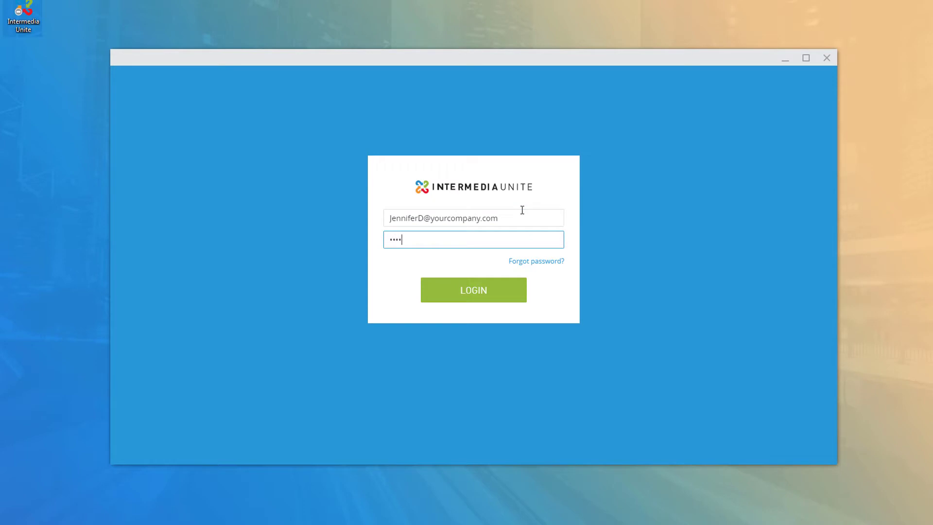
key("Return")
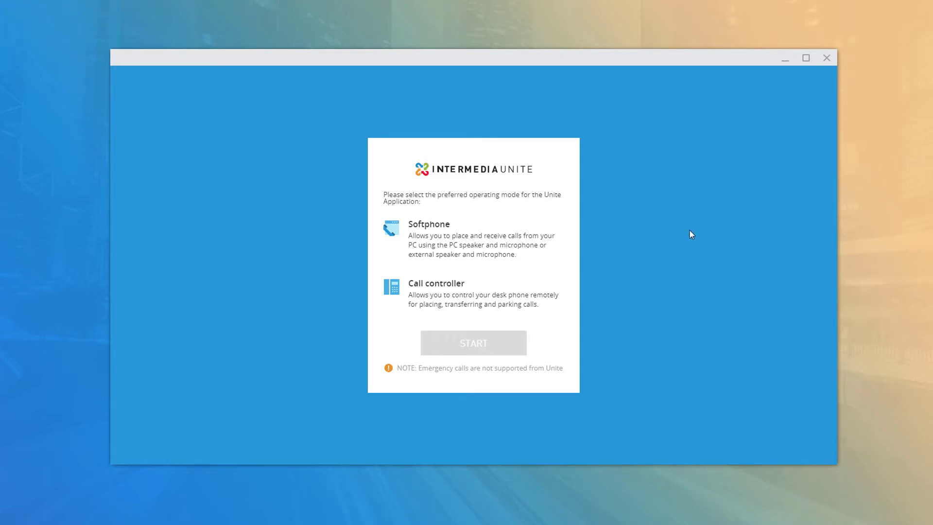
Choose Call controller as the operating mode instead of Softphone and start Unite
left_click(566, 261)
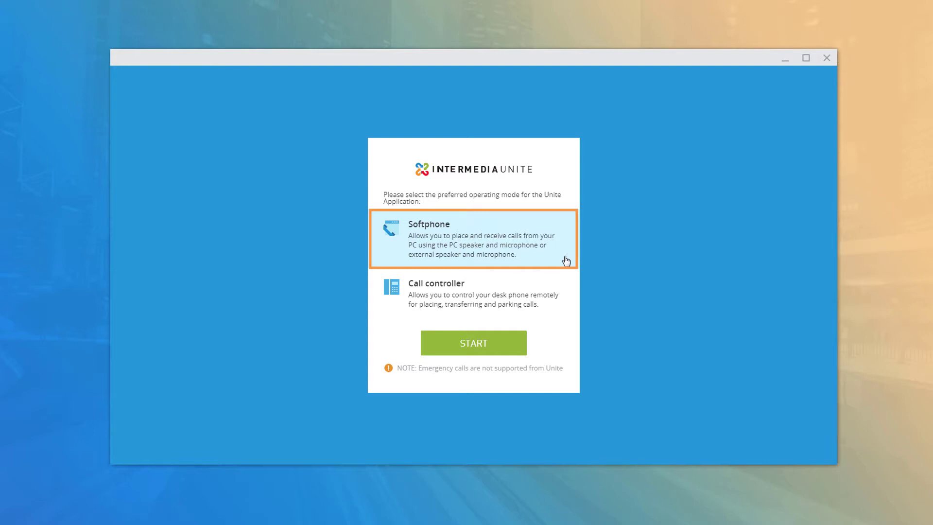
left_click(570, 311)
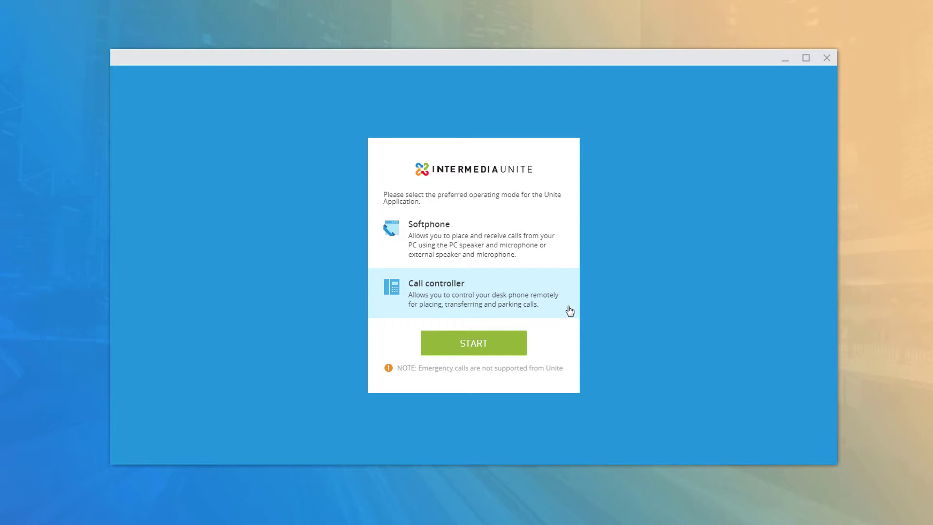
left_click(519, 349)
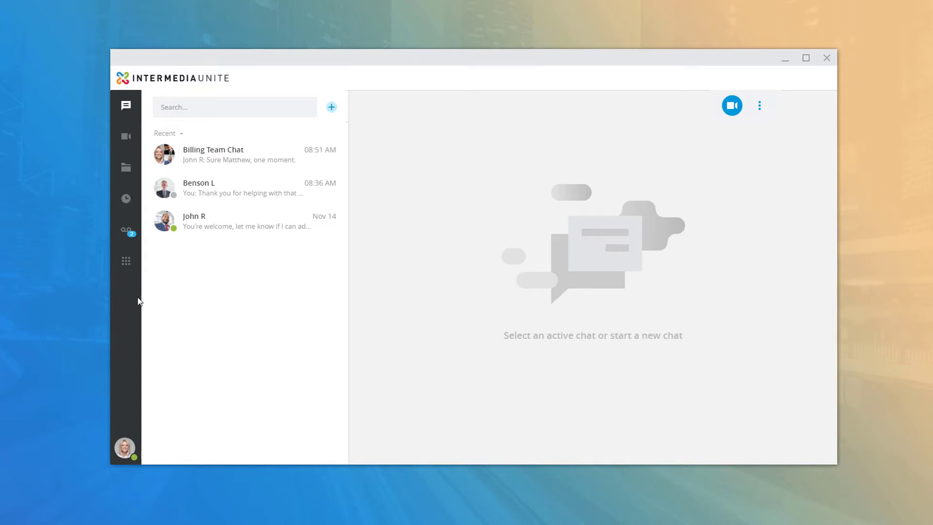
left_click(244, 223)
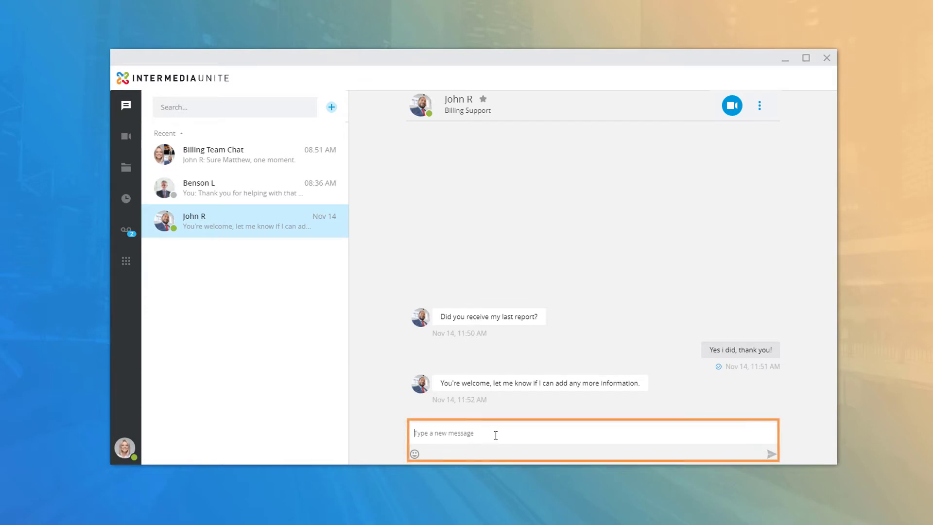
type("Thanks John!")
key("Return")
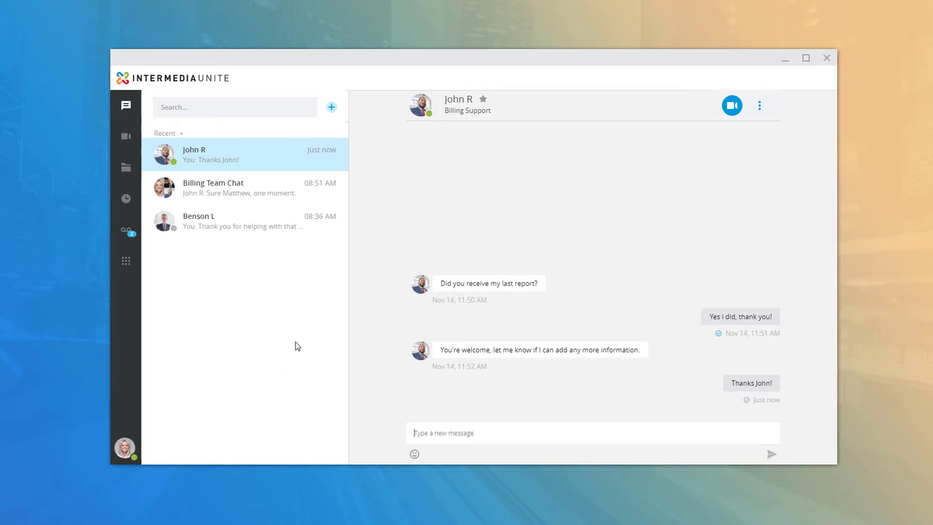
left_click(419, 114)
left_click(483, 100)
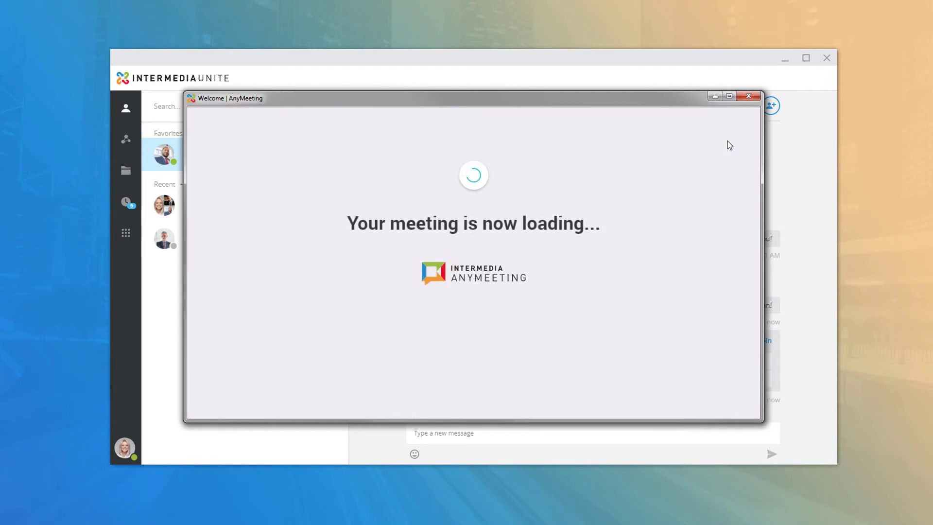
left_click_drag(636, 99, 485, 25)
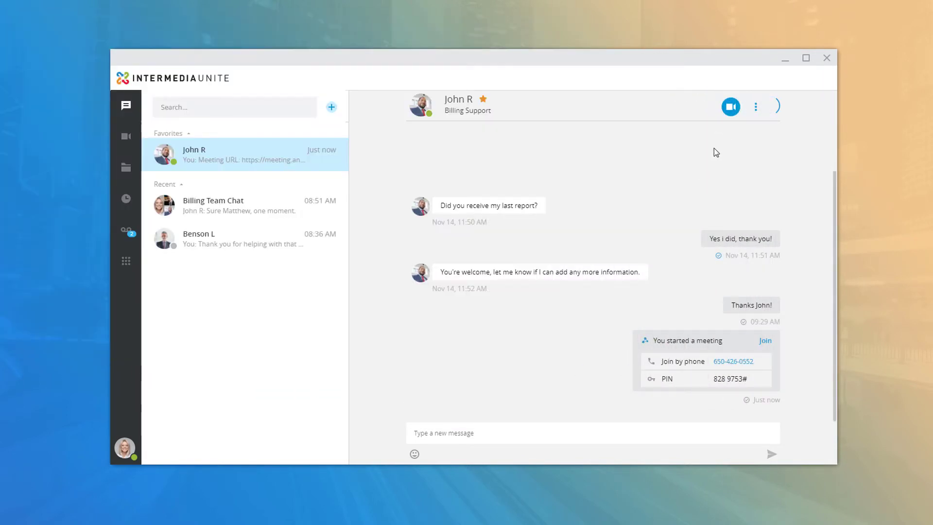
left_click(751, 108)
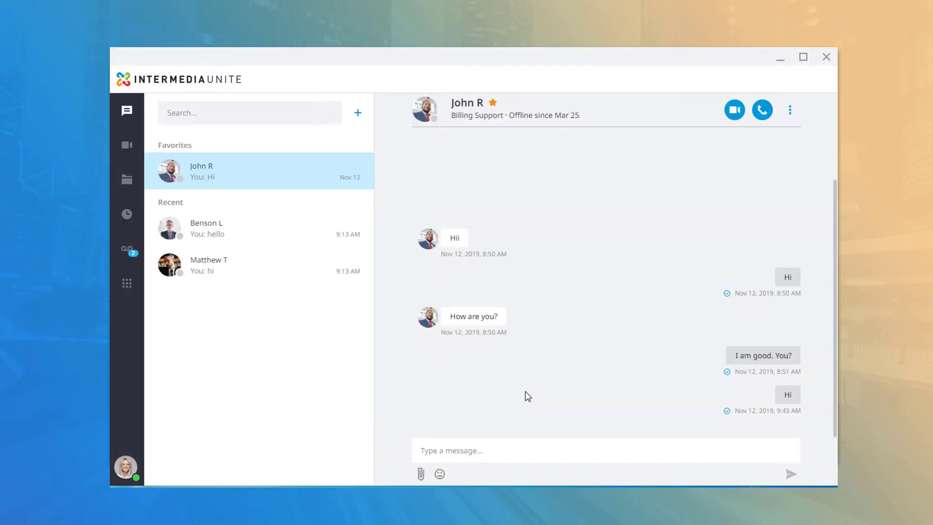
Invite more members to the group chat and send 'Hey guys!'
left_click(790, 110)
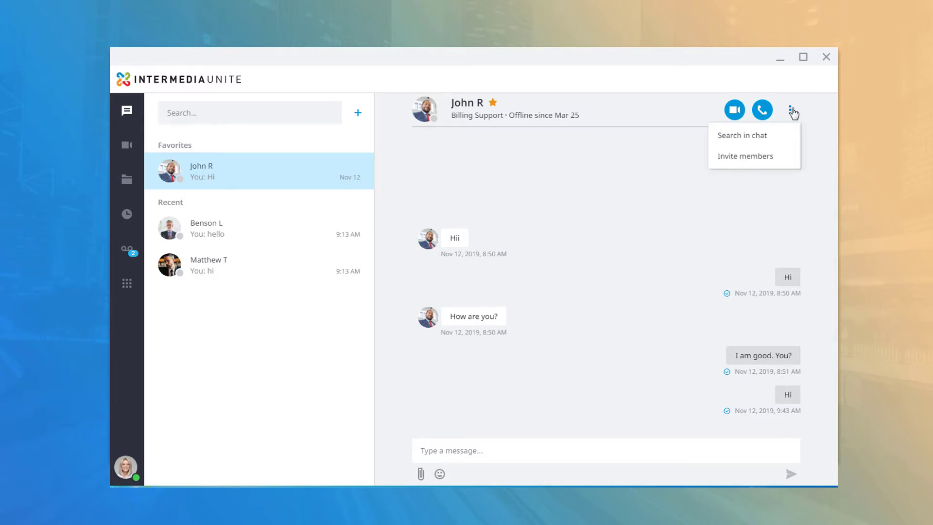
left_click(764, 158)
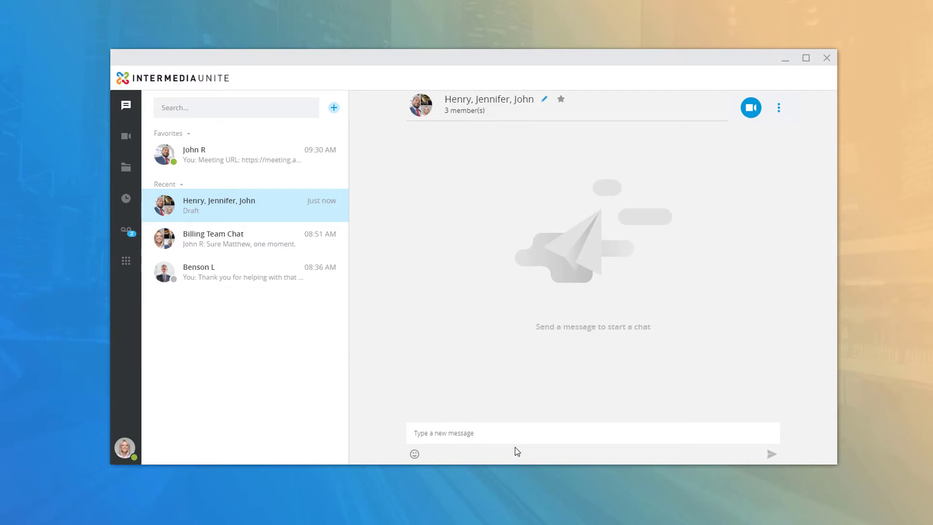
type("Hey guys!")
key("Return")
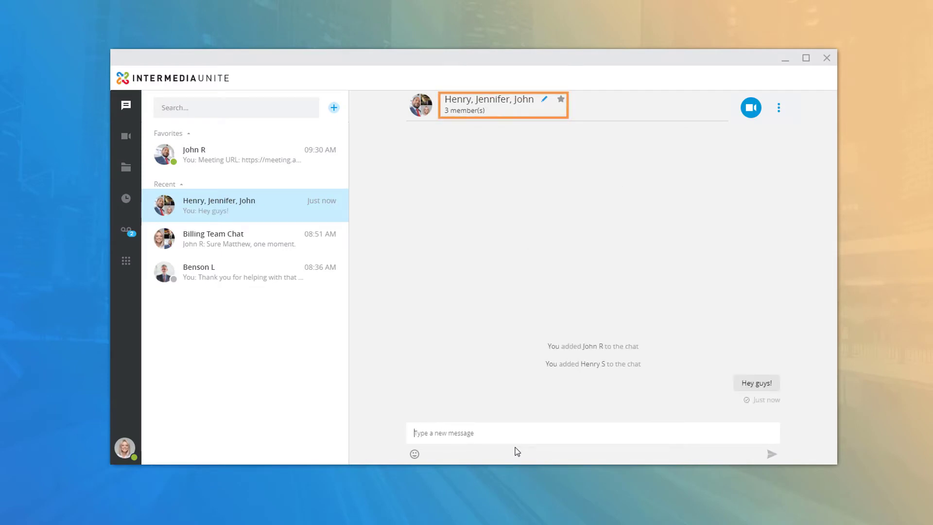
Rename the group chat to 'New chat room' and review its member list
left_click(545, 100)
type("New chat room")
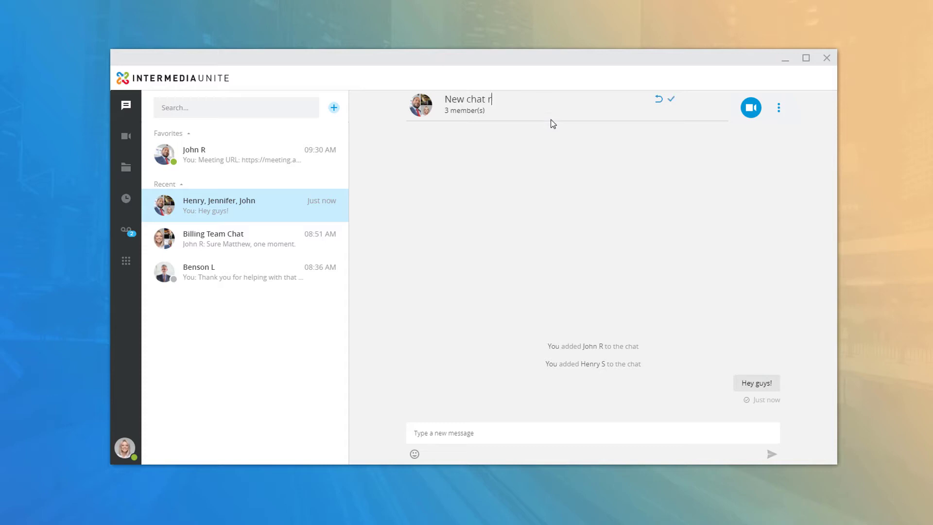
key("Return")
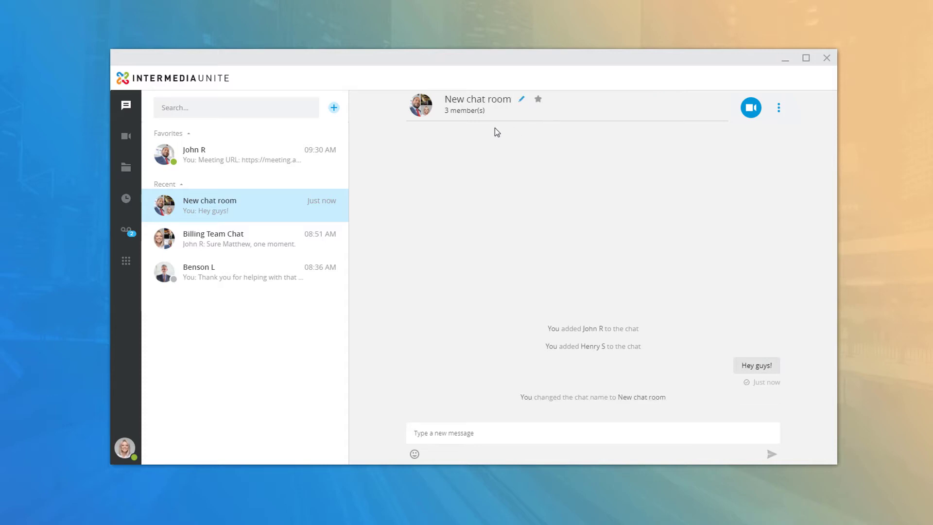
left_click(426, 108)
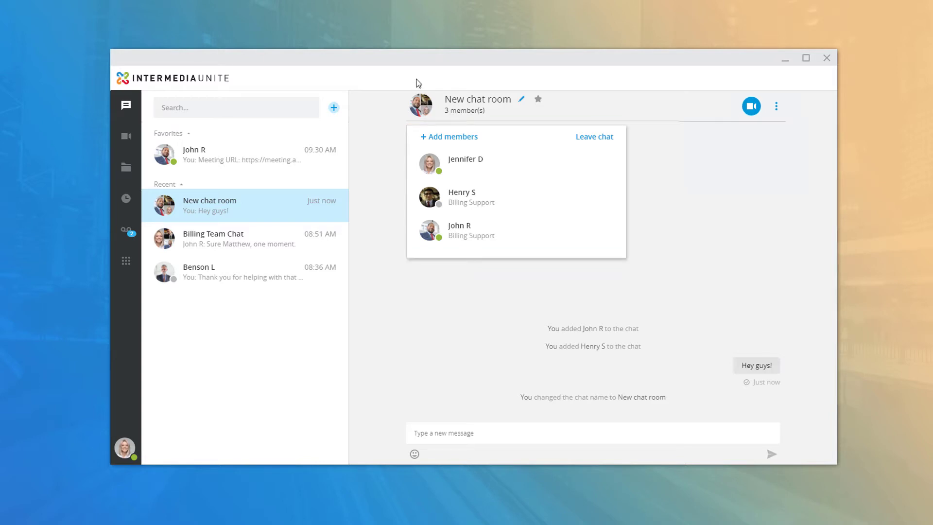
left_click(660, 117)
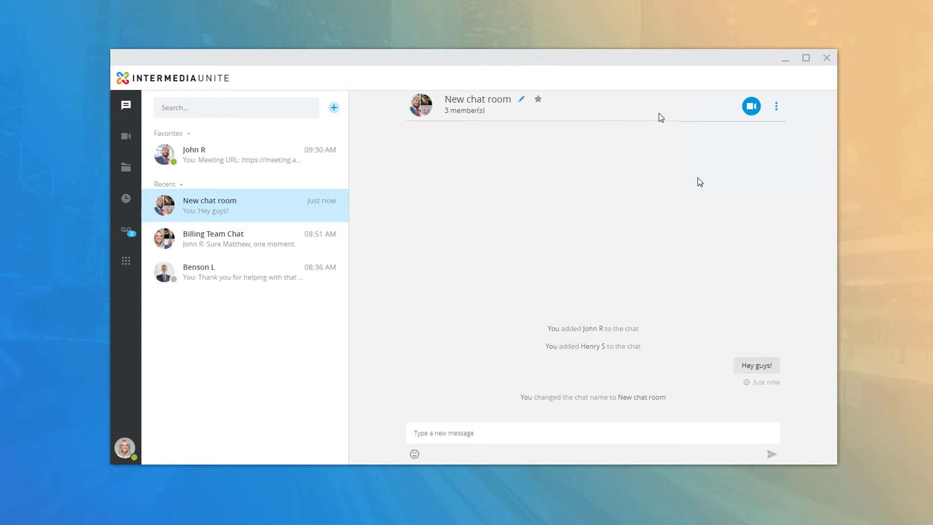
left_click(776, 111)
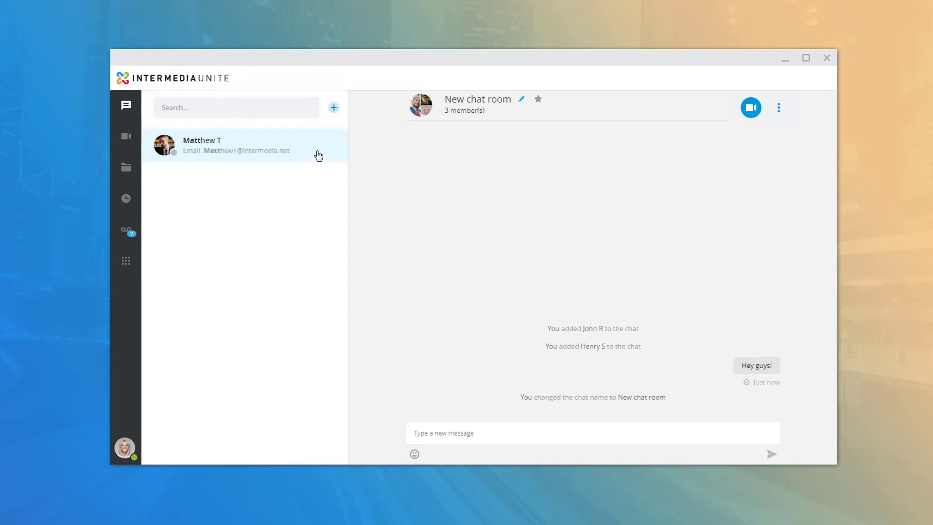
left_click(223, 156)
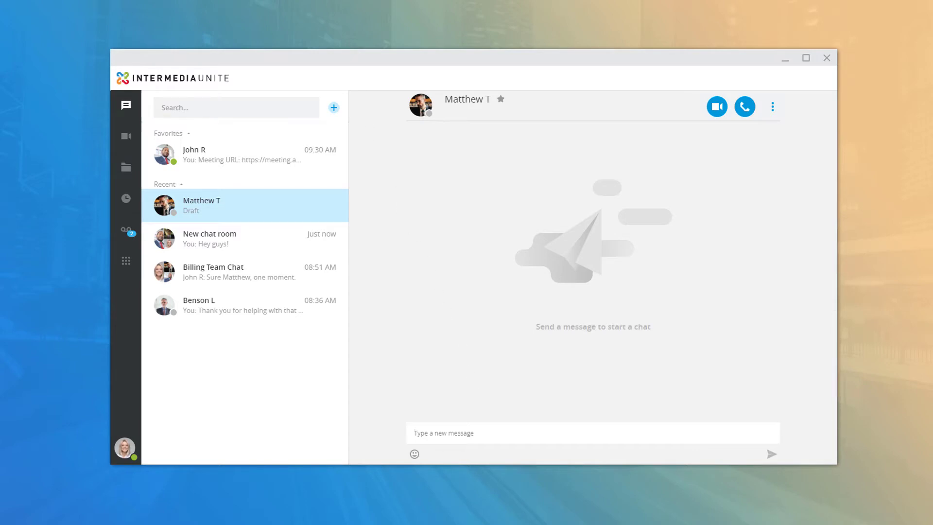
left_click(334, 108)
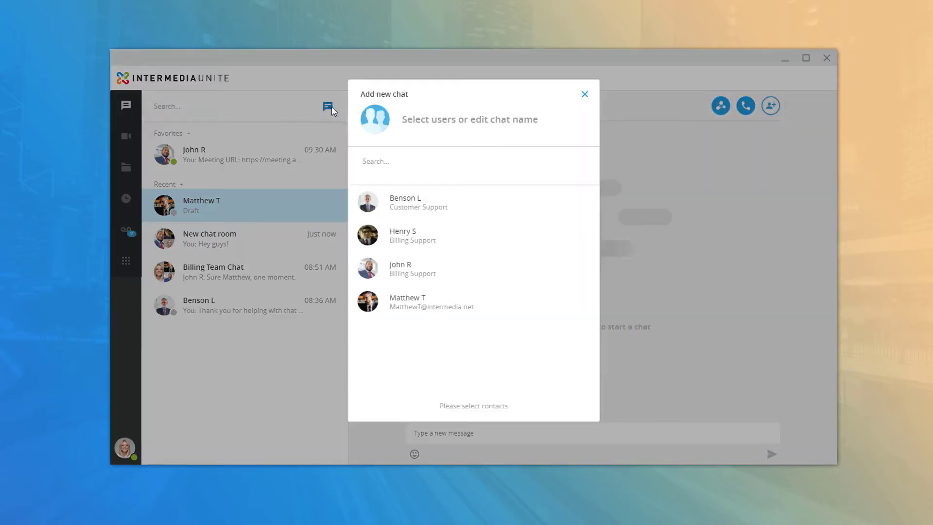
left_click(440, 119)
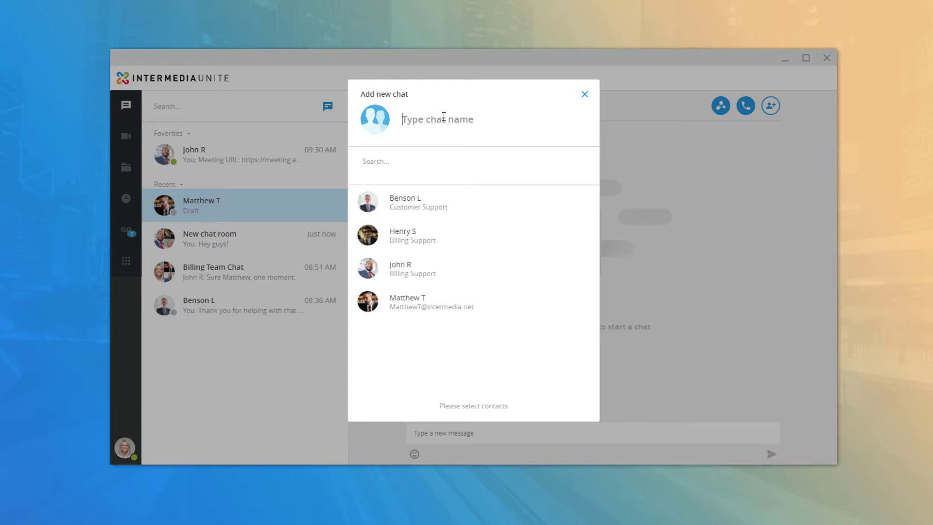
type("Support Chat")
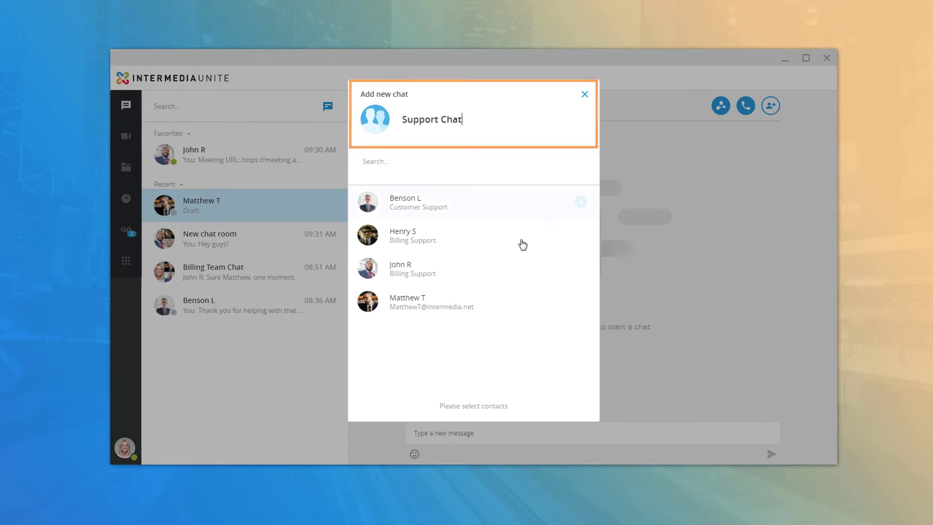
left_click(445, 302)
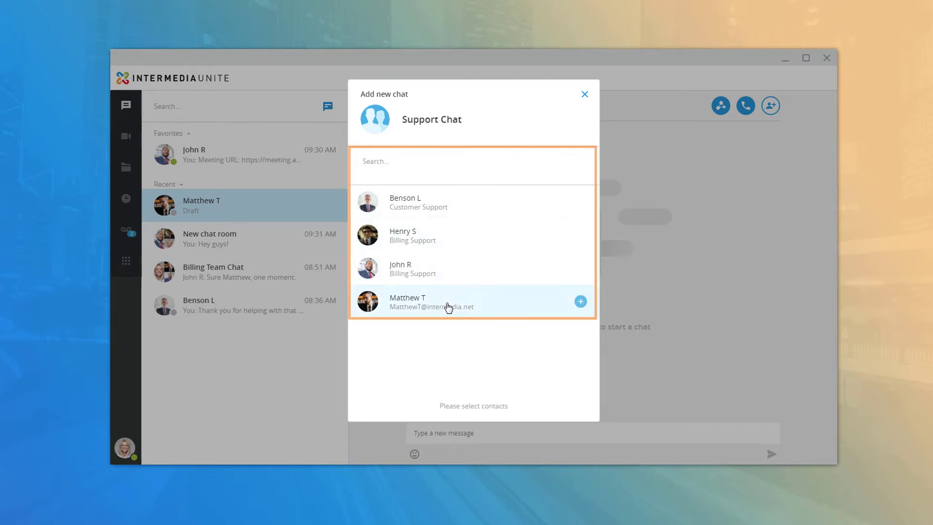
left_click(433, 271)
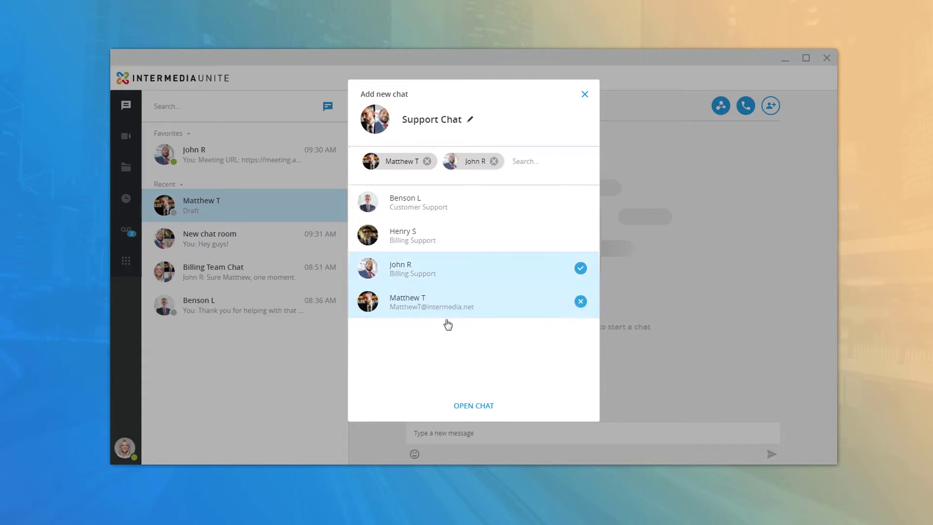
left_click(465, 409)
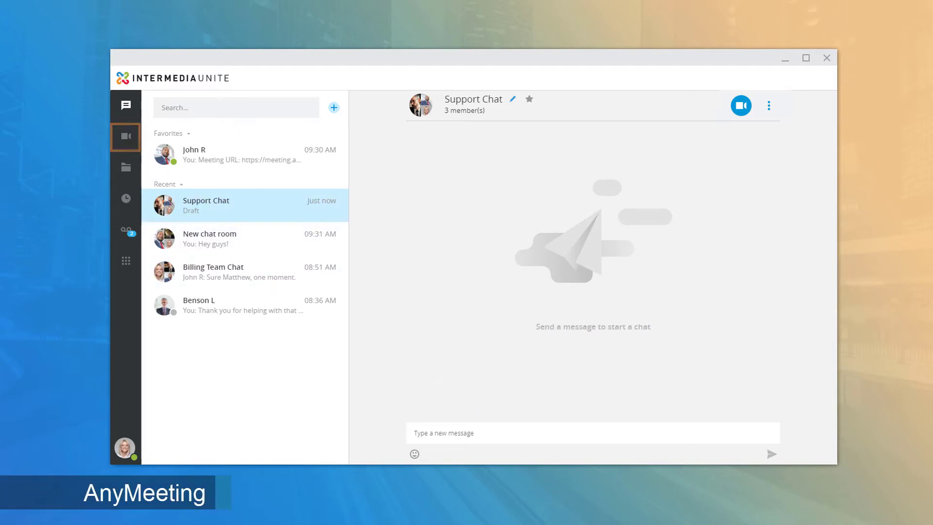
Copy the personal meeting details to the clipboard and start the online meeting
left_click(126, 136)
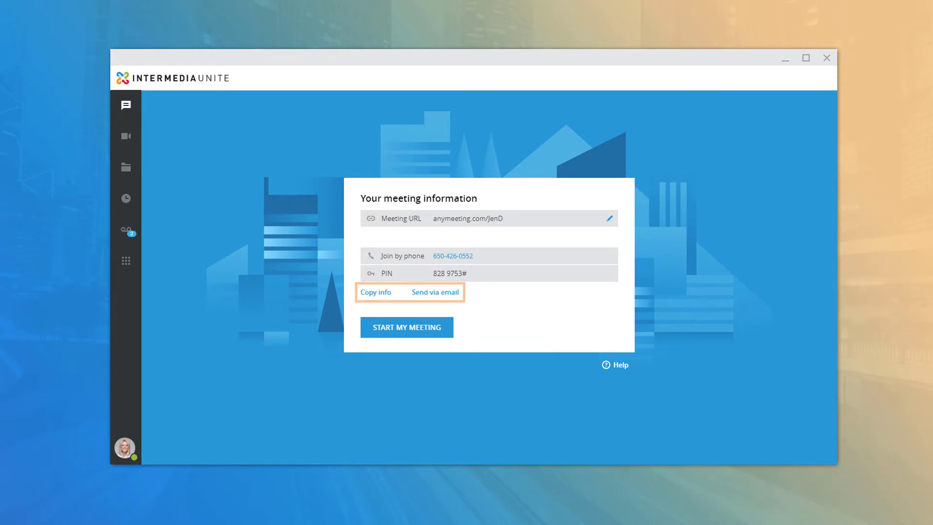
left_click(371, 293)
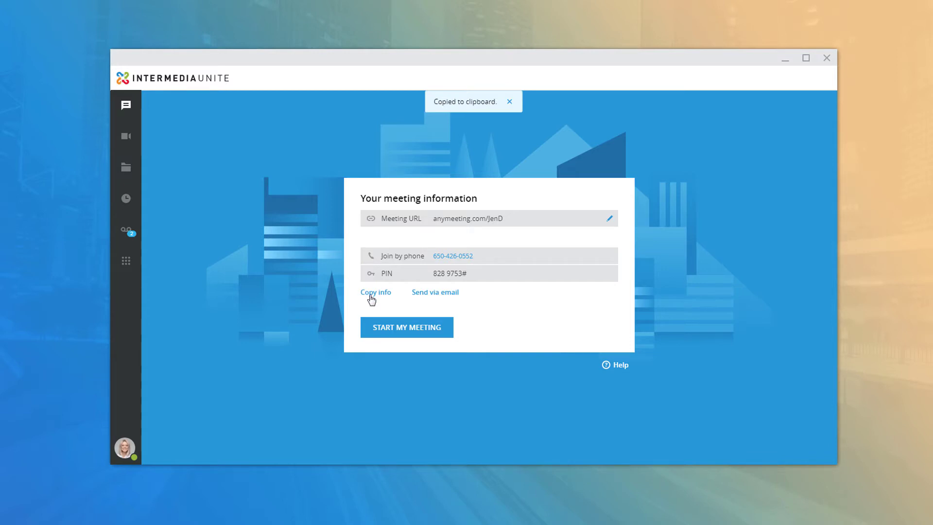
left_click(433, 327)
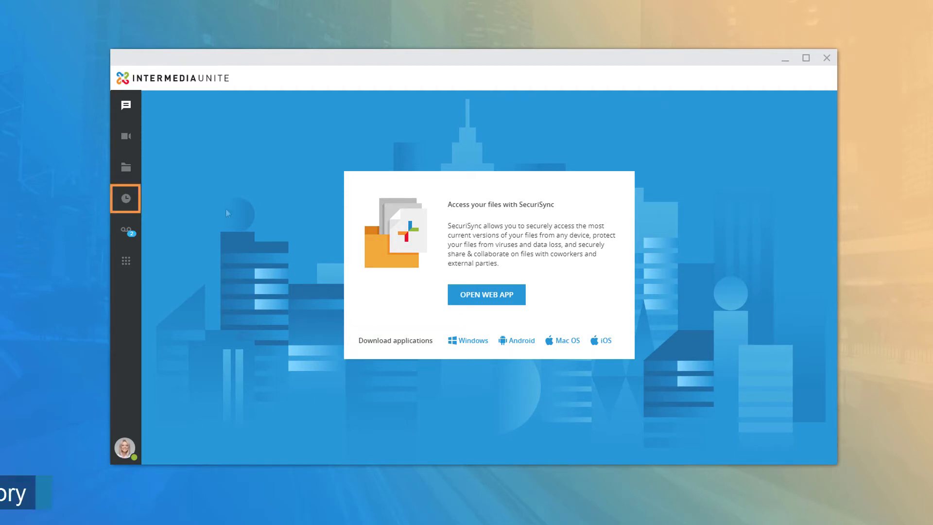
Switch from the SecuriSync files page to the Call History section
left_click(125, 198)
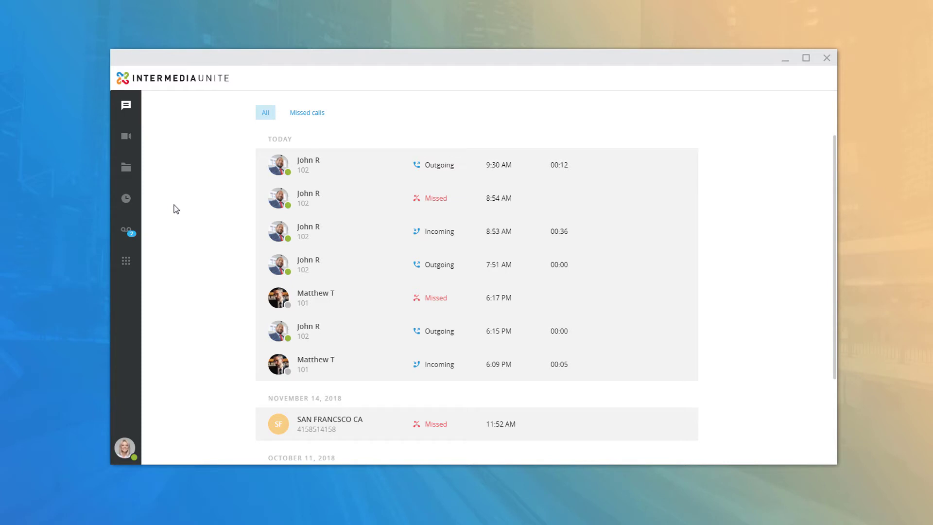
Filter the call history to missed calls only, then switch back to all calls
left_click(304, 114)
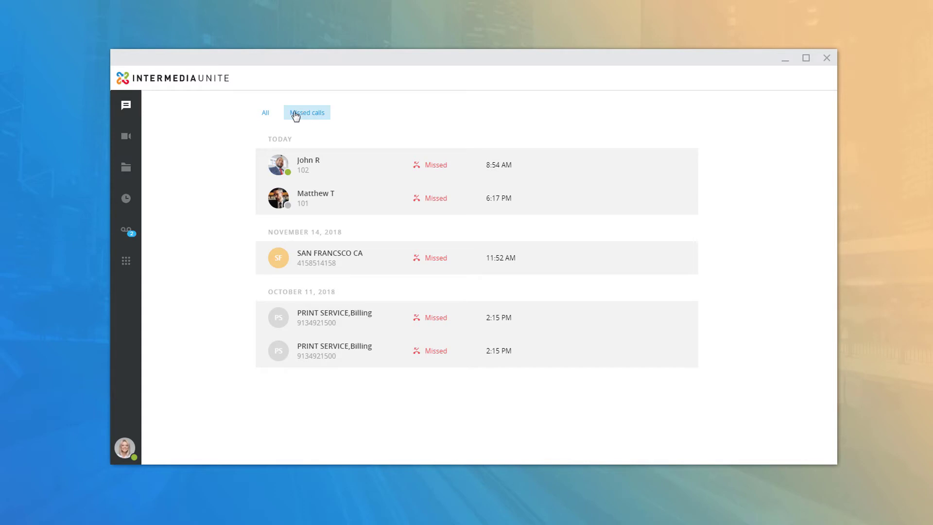
left_click(265, 115)
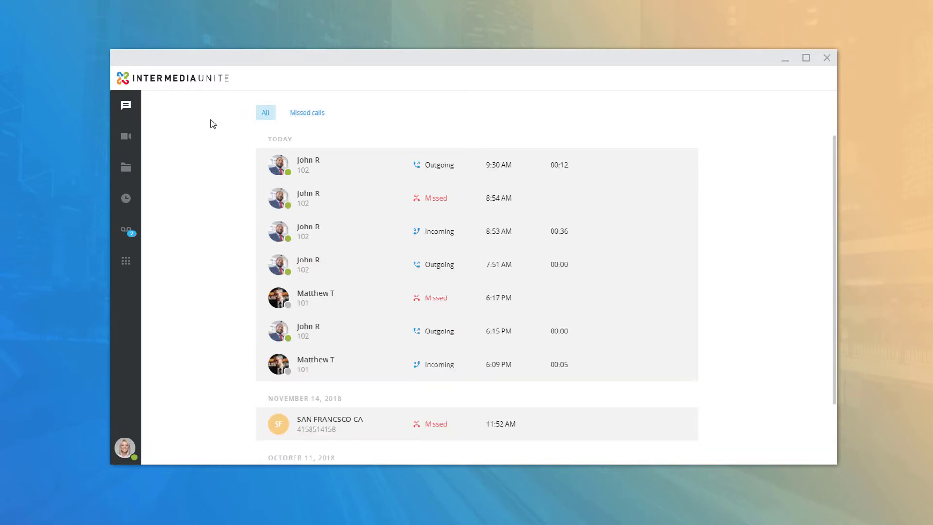
mouse_move(360, 164)
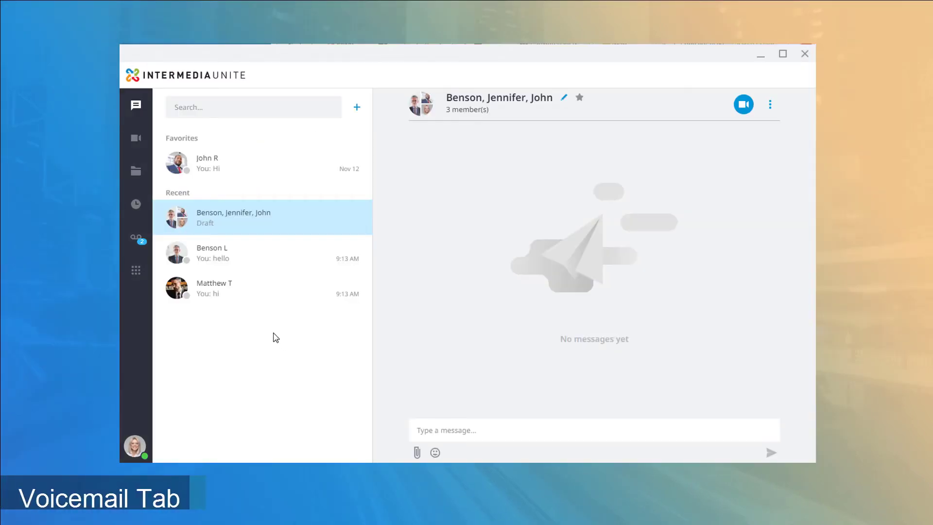
Open My voicemails and start playback of the first voicemail, from MIRA VISTA CARE
left_click(136, 243)
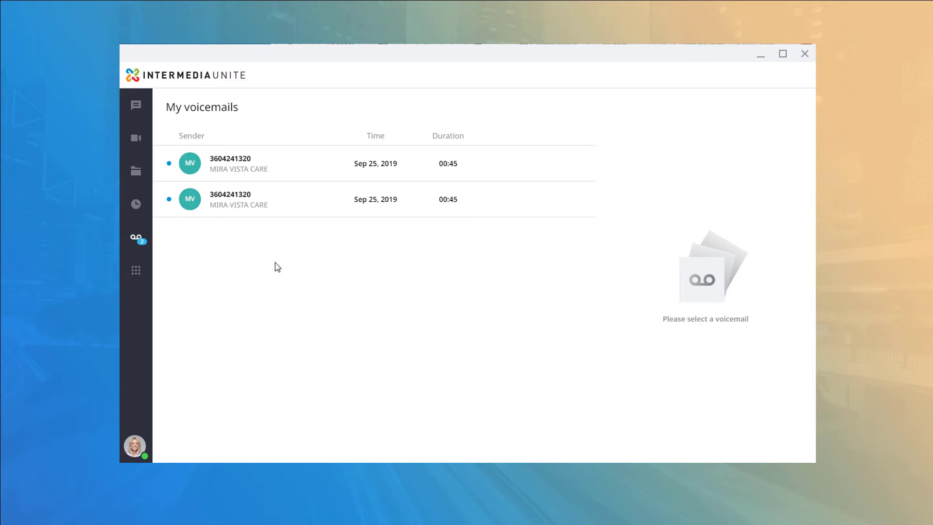
mouse_move(311, 169)
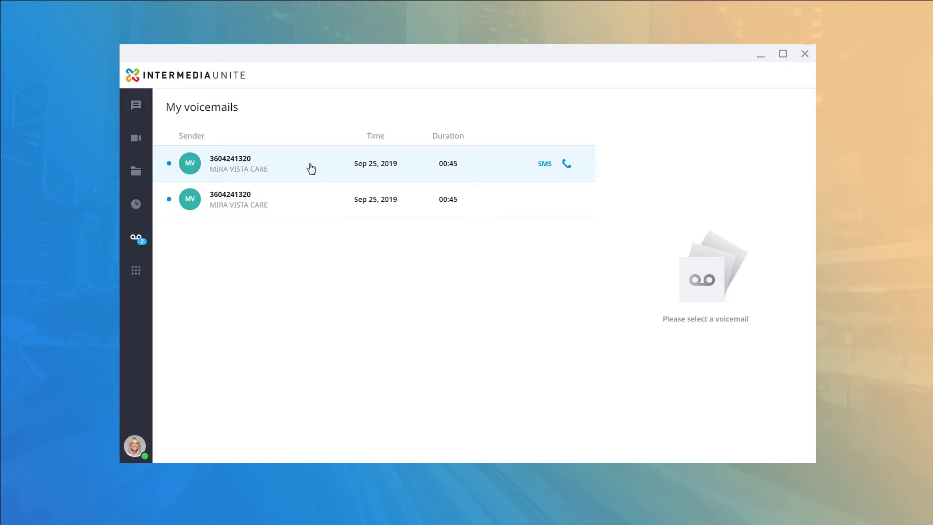
left_click(311, 169)
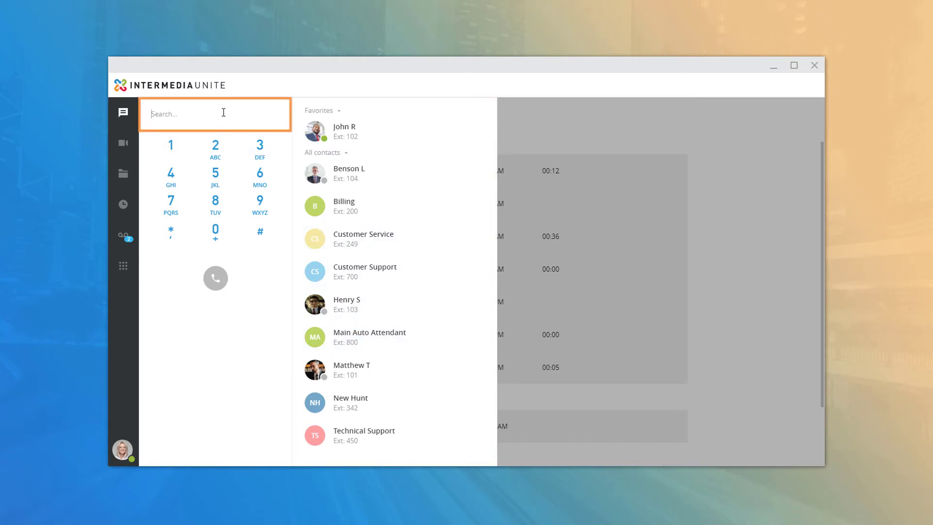
type("Matt")
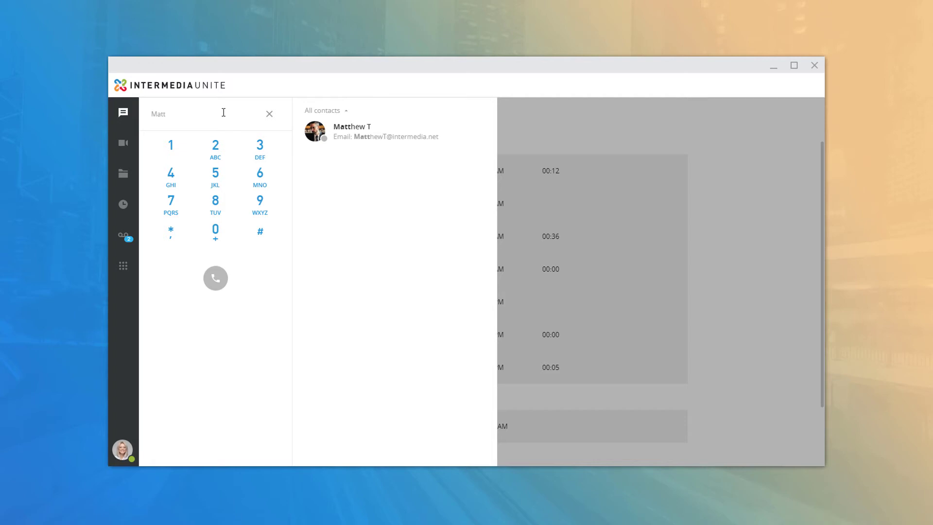
mouse_move(348, 146)
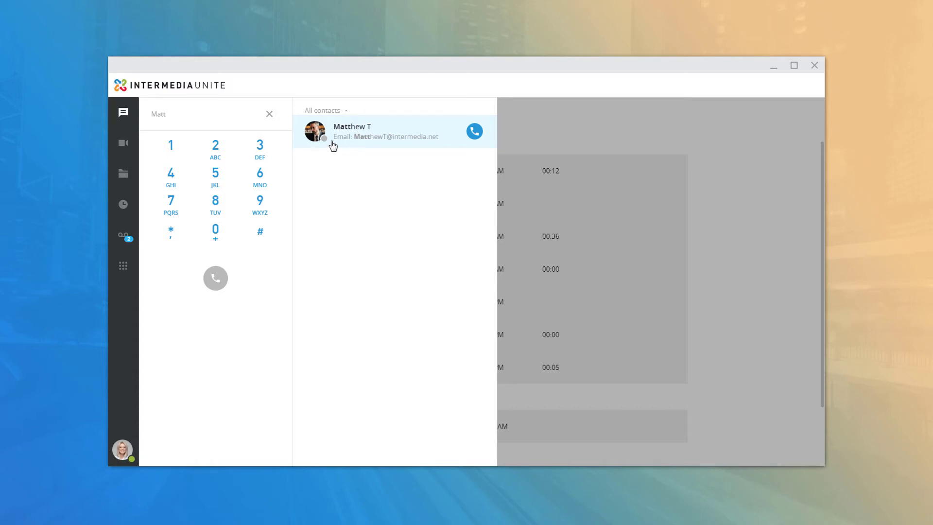
left_click(314, 134)
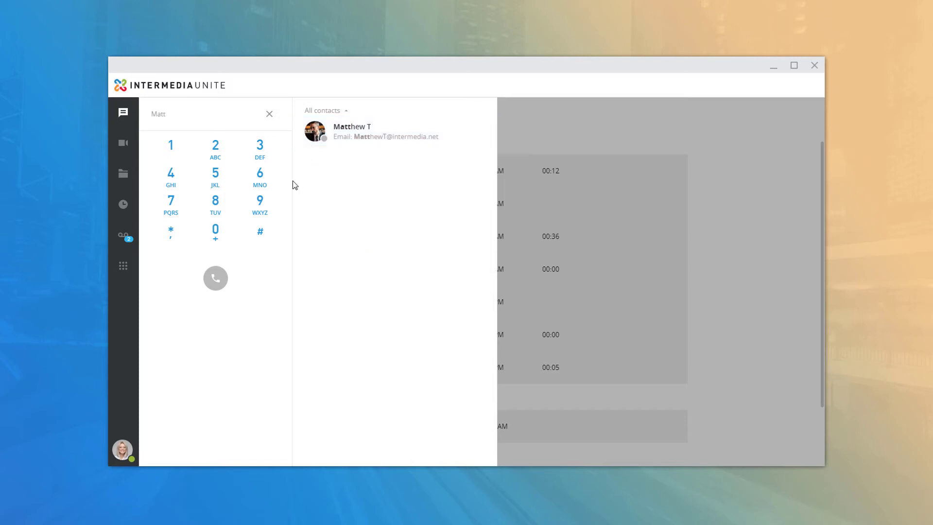
Clear the contact search, dial an eight-digit number and call it, then open My profile
left_click(269, 114)
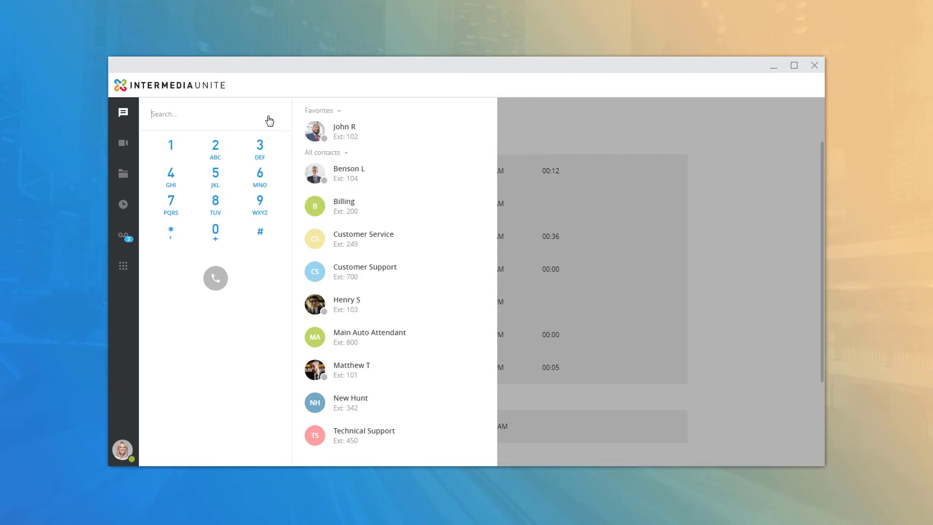
left_click(217, 204)
left_click(217, 204)
left_click(218, 204)
left_click(215, 148)
left_click(170, 179)
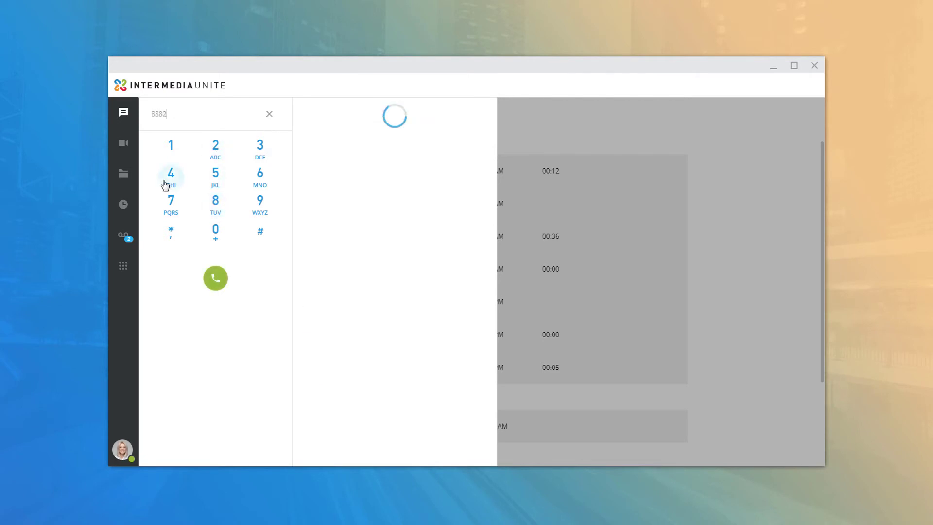
left_click(220, 211)
left_click(171, 173)
left_click(172, 146)
left_click(170, 174)
left_click(260, 145)
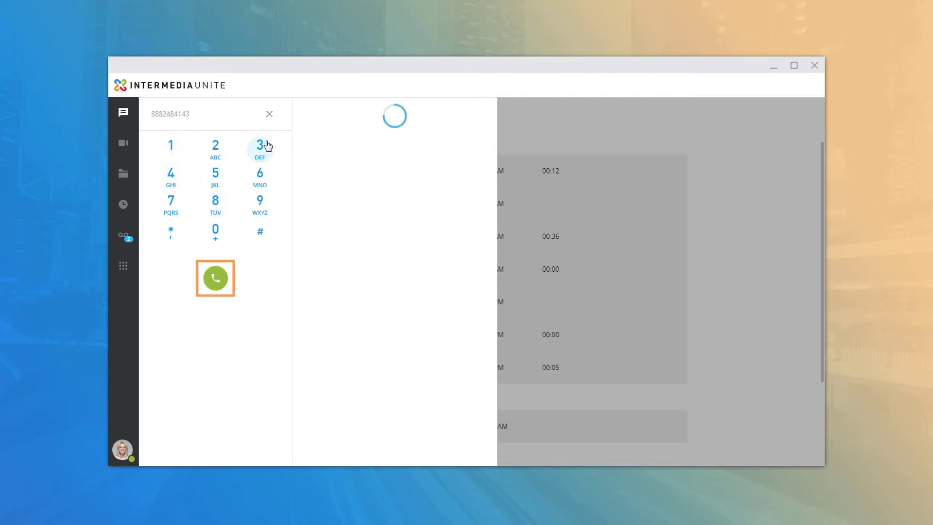
left_click(217, 282)
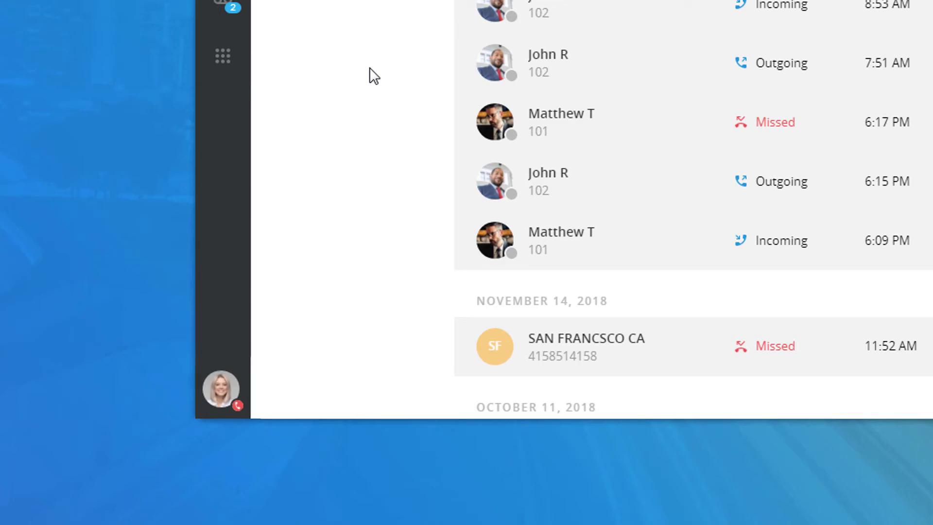
left_click(221, 388)
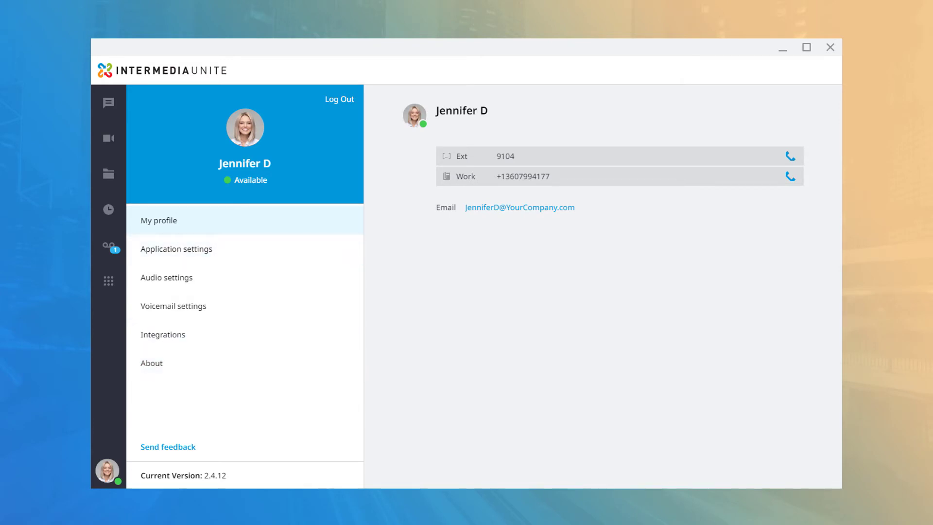
Review the Available/Busy status choices, keep Available, and go to Application settings
left_click(259, 185)
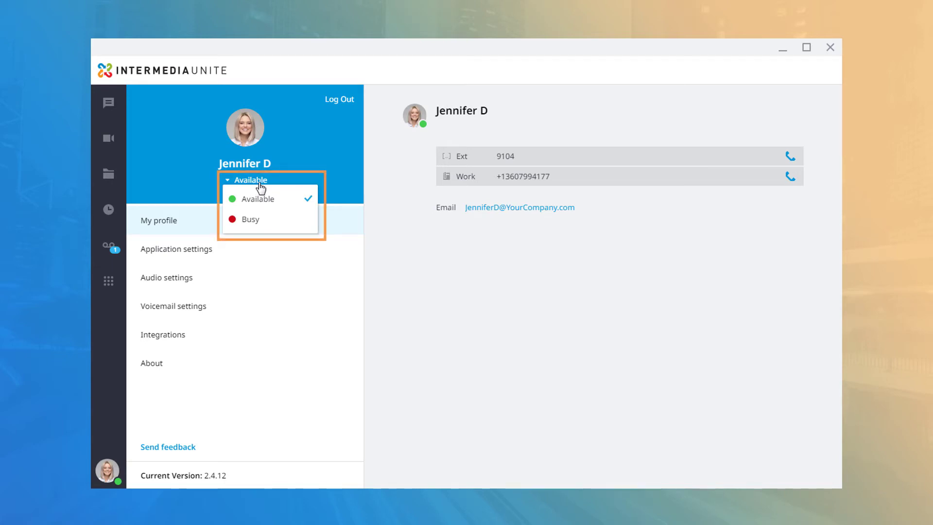
left_click(329, 180)
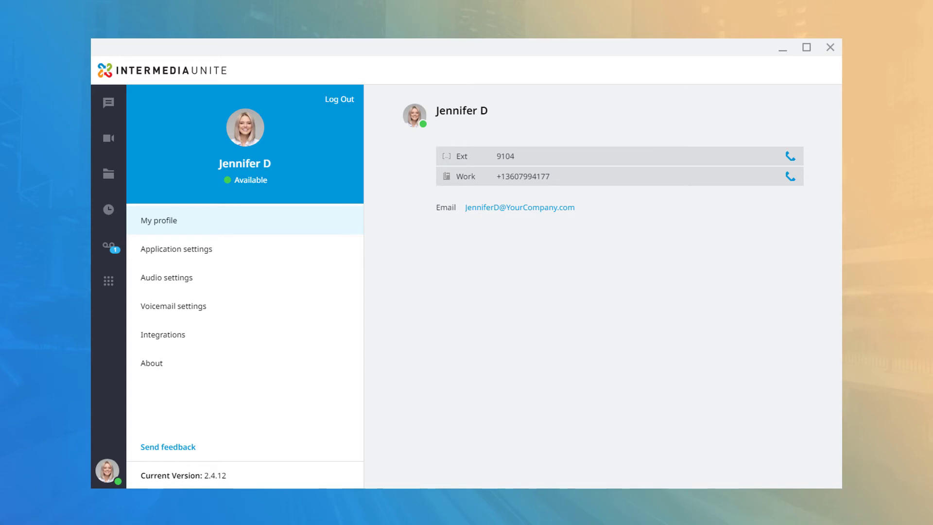
left_click(177, 249)
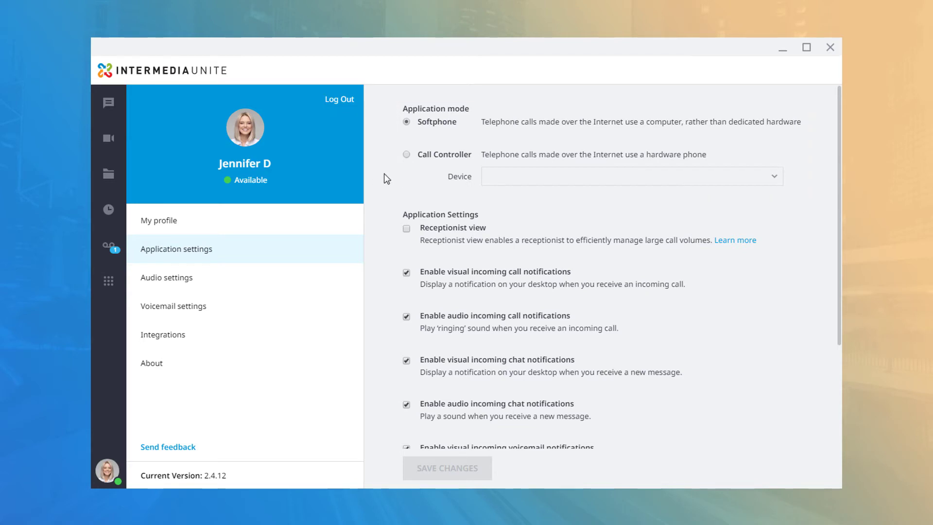
Try Call Controller mode and view its device list, then revert to Softphone
left_click(407, 156)
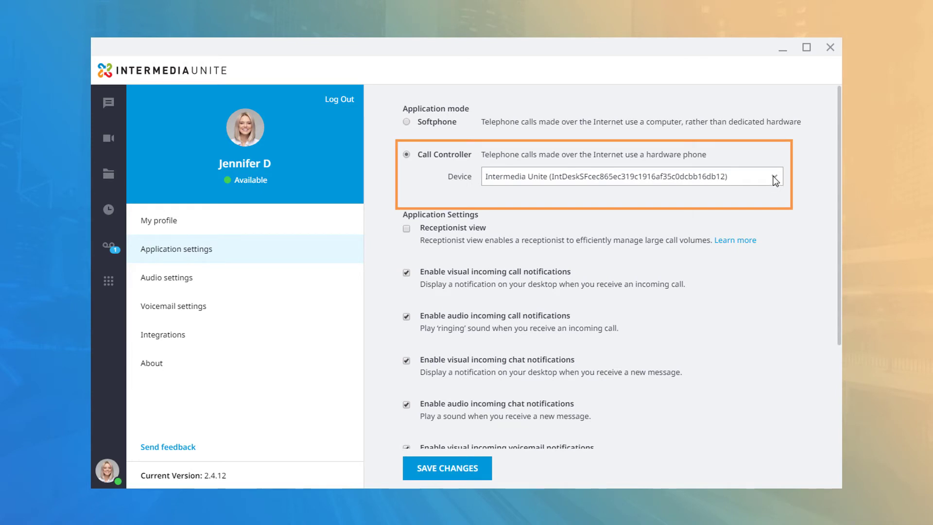
left_click(773, 177)
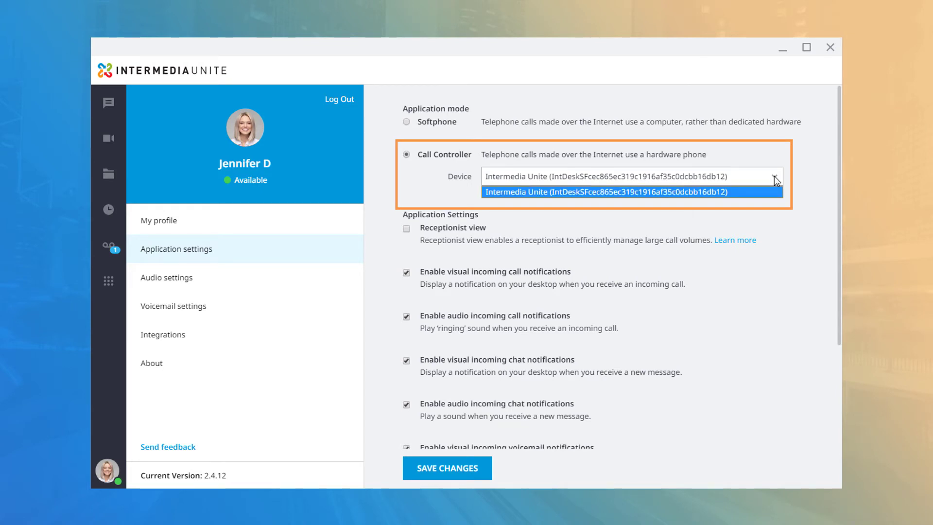
left_click(774, 178)
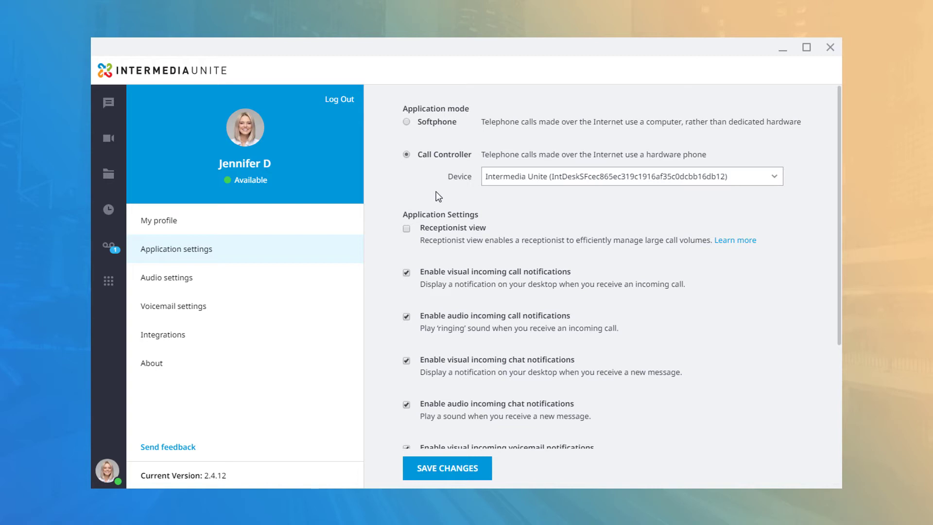
left_click(406, 122)
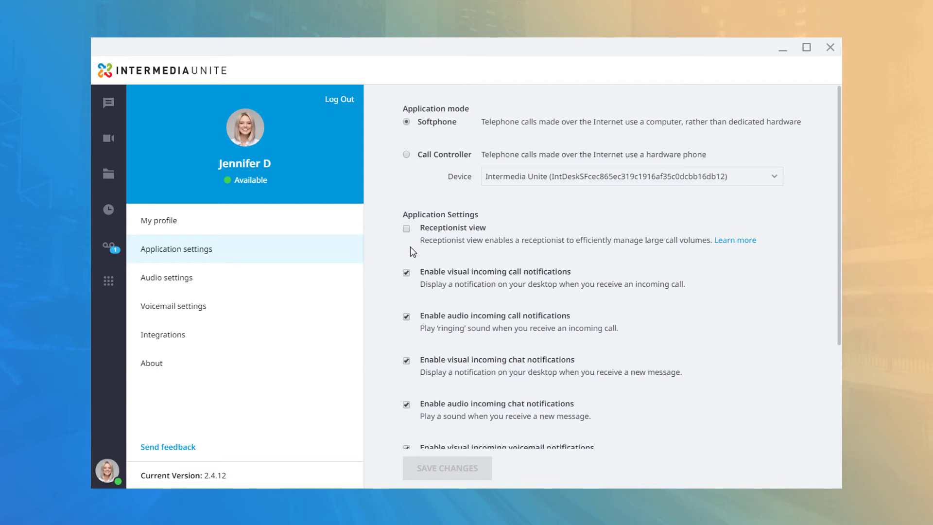
Enable Receptionist view and save the application settings
left_click(406, 229)
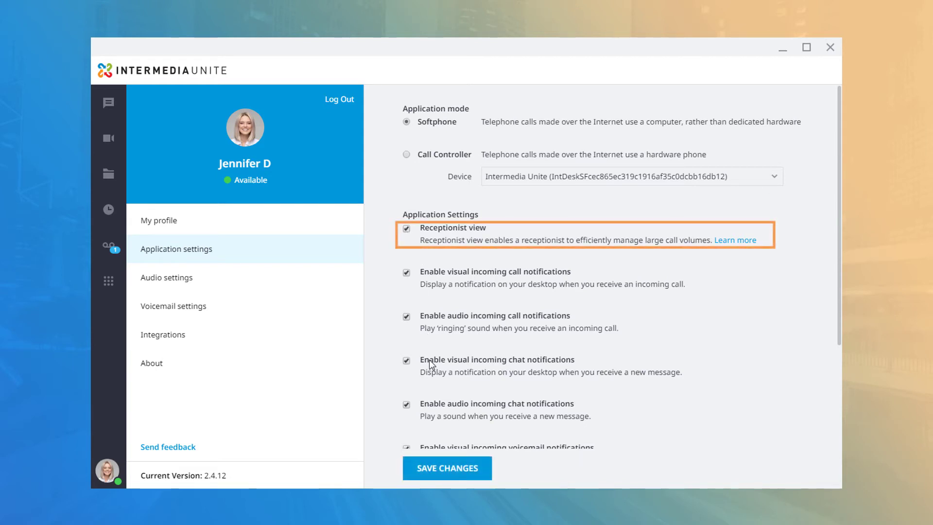
left_click(442, 467)
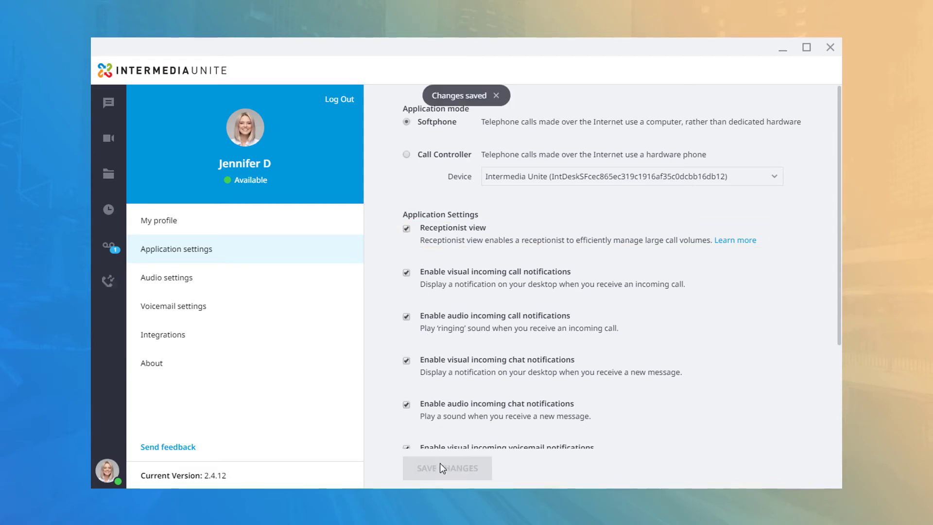
left_click(109, 282)
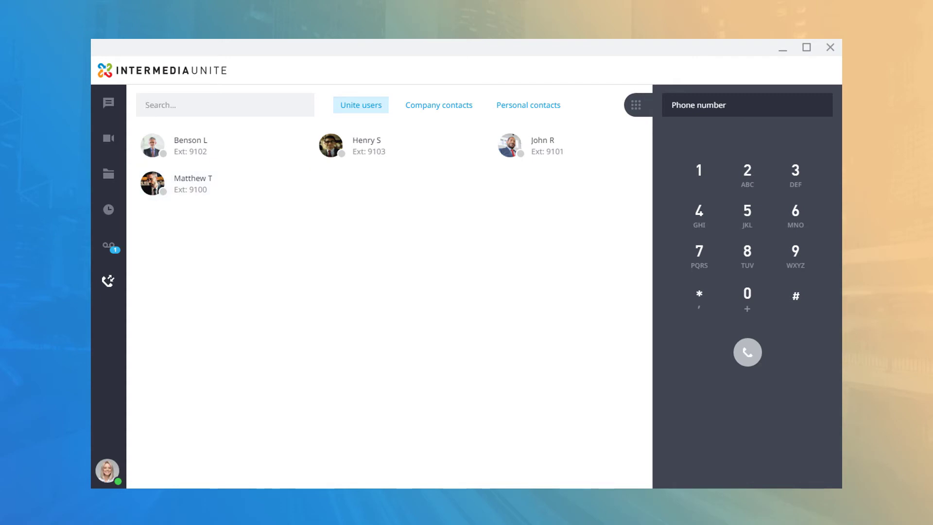
Hide and restore the dialpad, then browse Company, Personal and Unite users contact lists
mouse_move(214, 184)
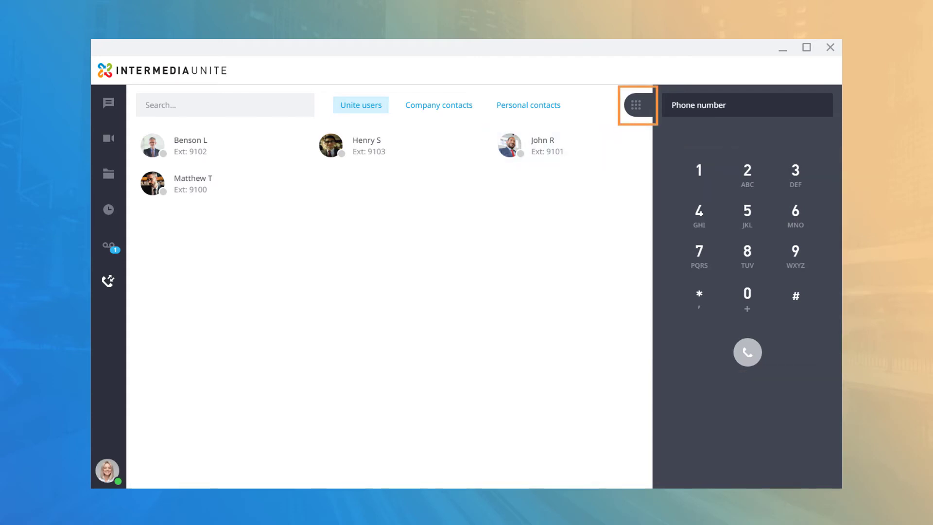
left_click(637, 107)
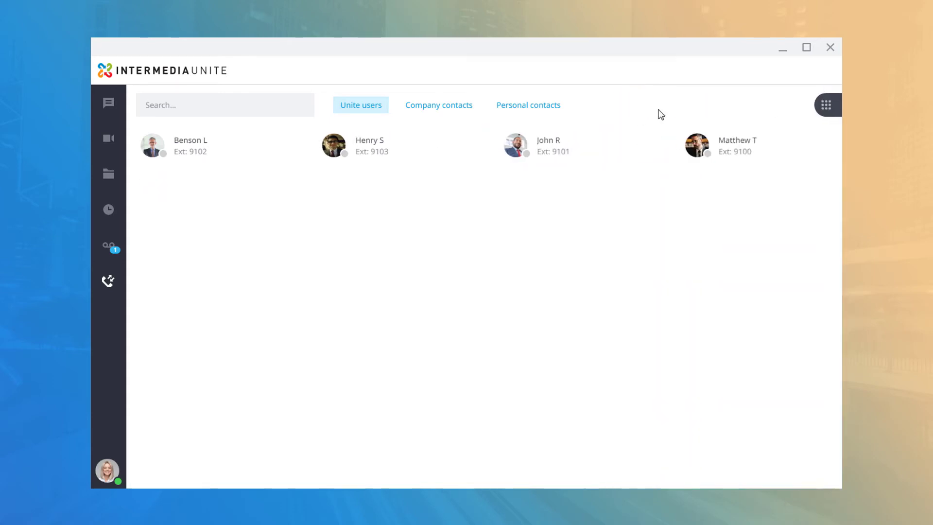
left_click(821, 107)
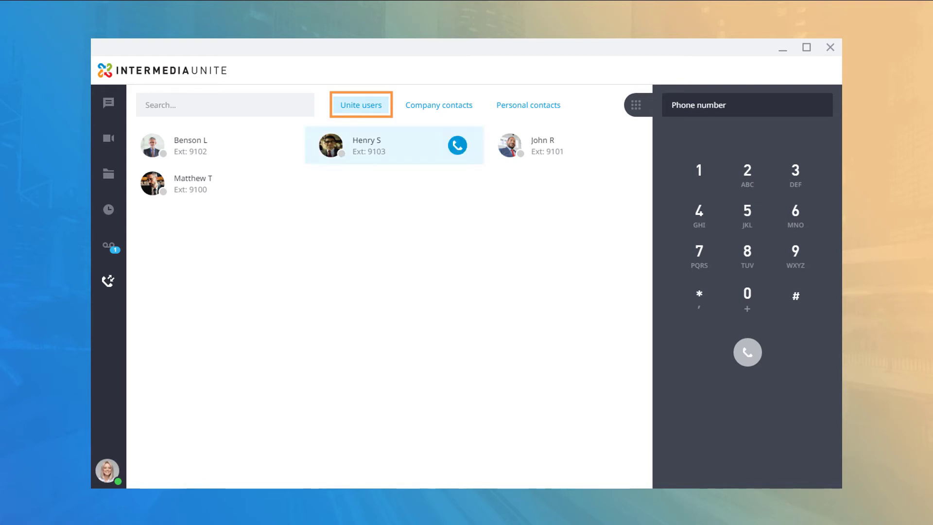
left_click(439, 105)
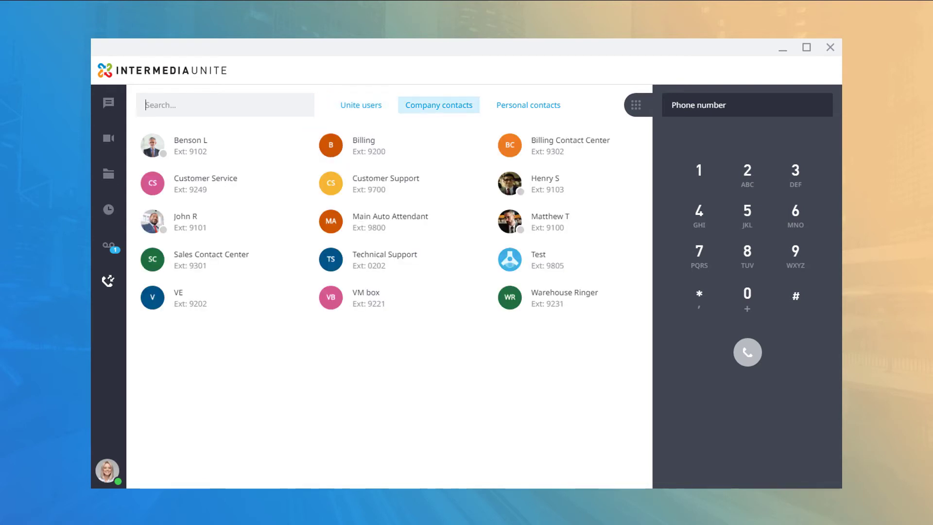
left_click(528, 105)
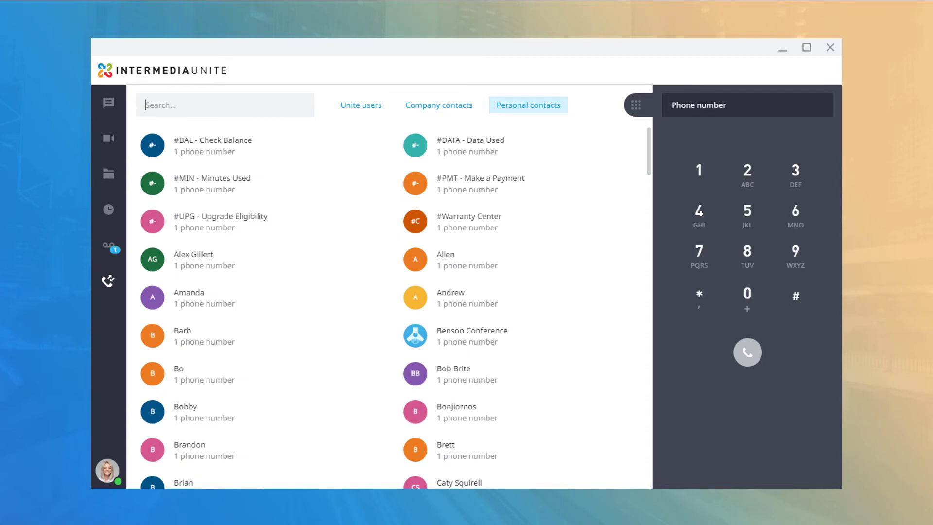
left_click(361, 105)
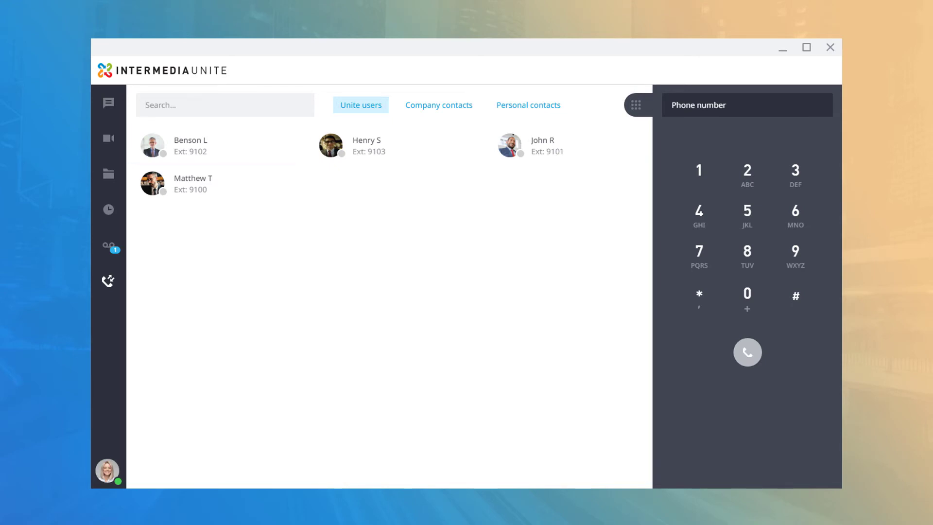
Reopen Application settings, turn Receptionist view off, save, and scroll through the notification options
left_click(107, 470)
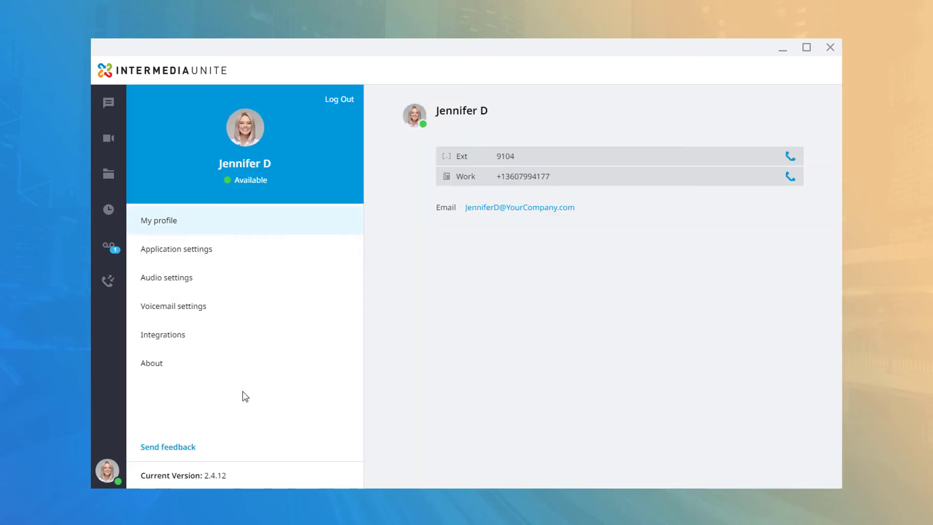
left_click(221, 253)
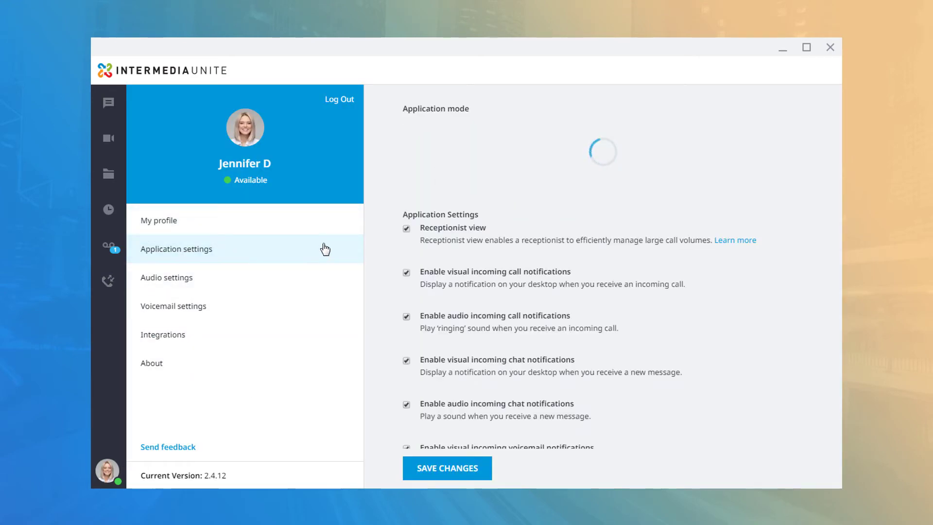
left_click(408, 230)
left_click(451, 470)
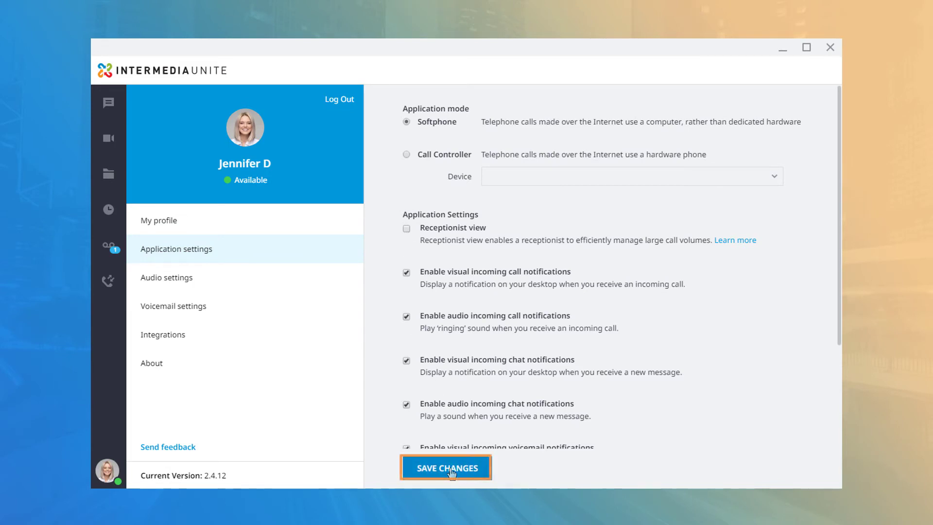
scroll(621, 267, "down", 1)
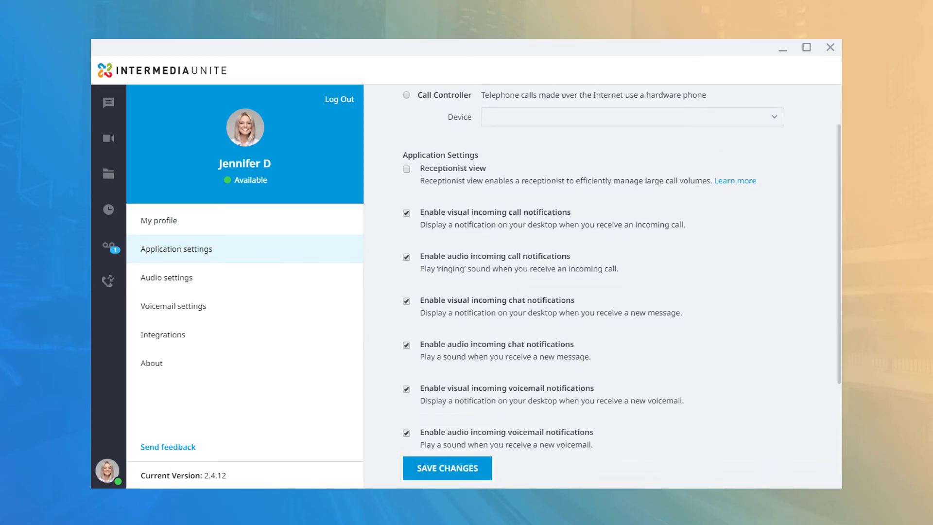
scroll(621, 267, "down", 2)
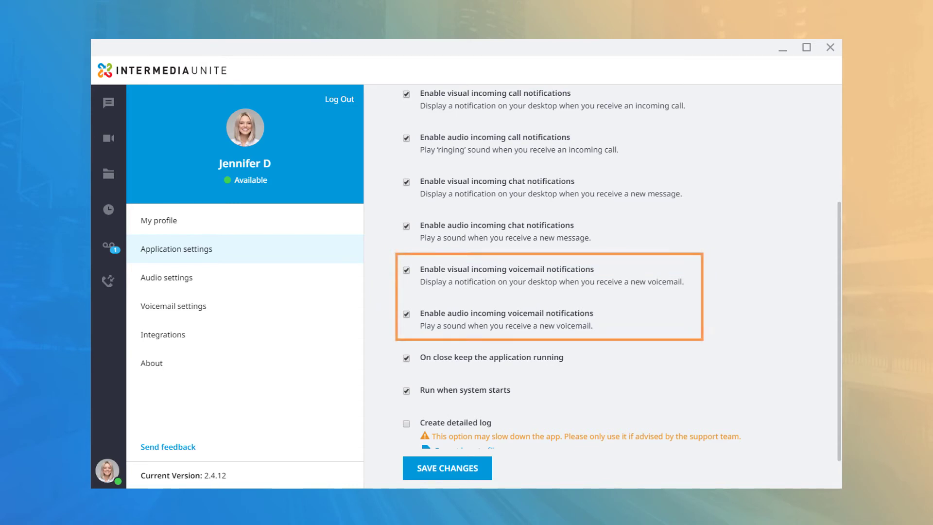
scroll(603, 287, "down", 1)
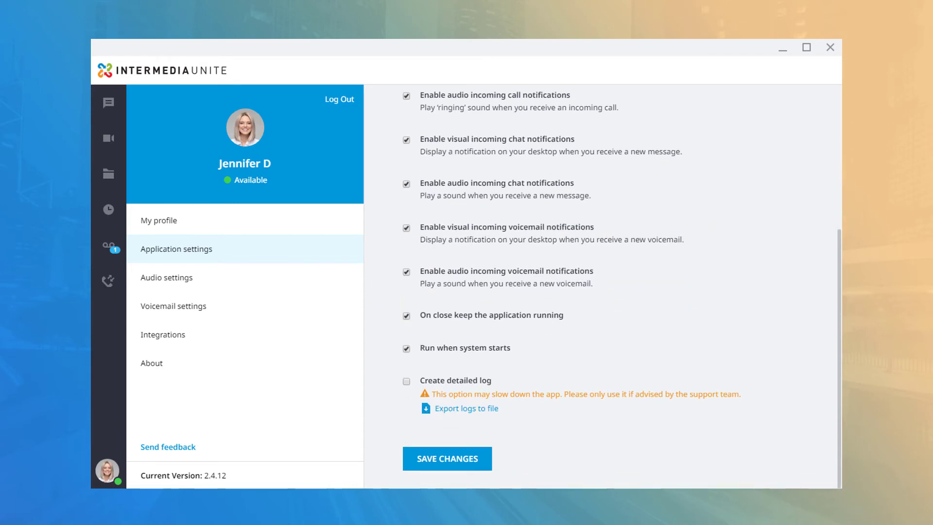